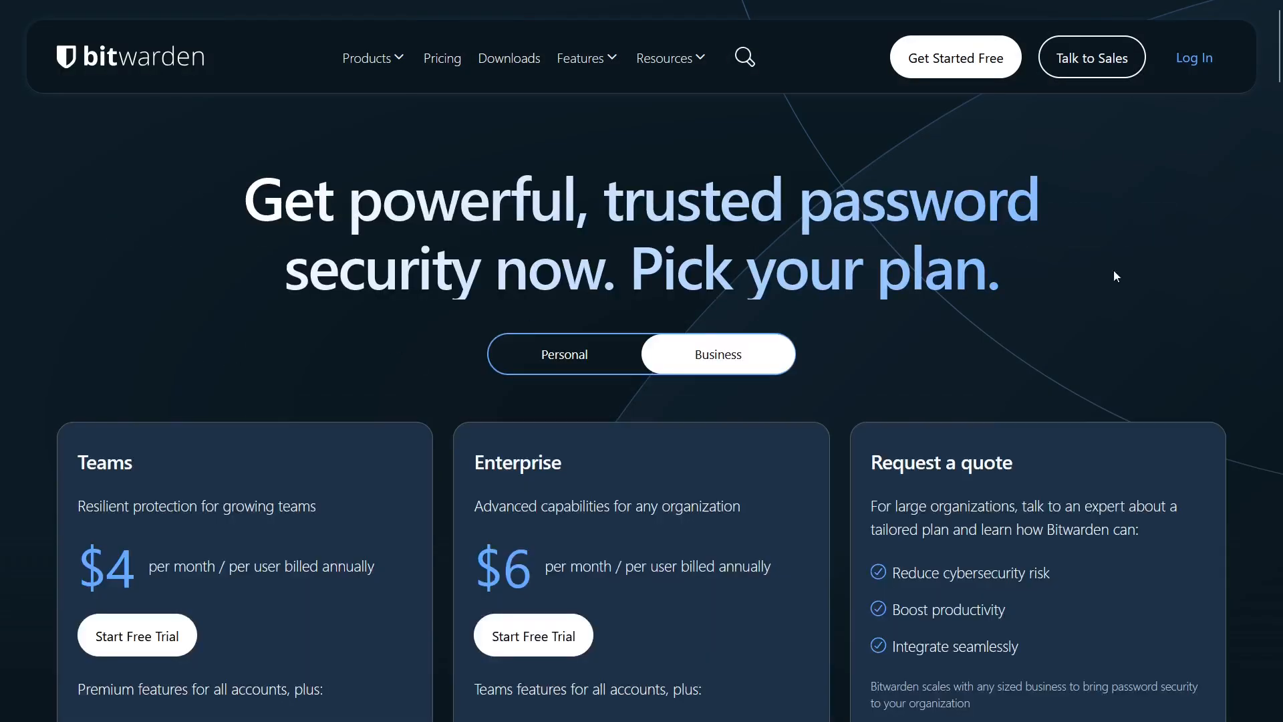
Step: Scroll the Pricing page to the Personal plan cards: Free, Premium and Families
scroll(1221, 98, "down", 4)
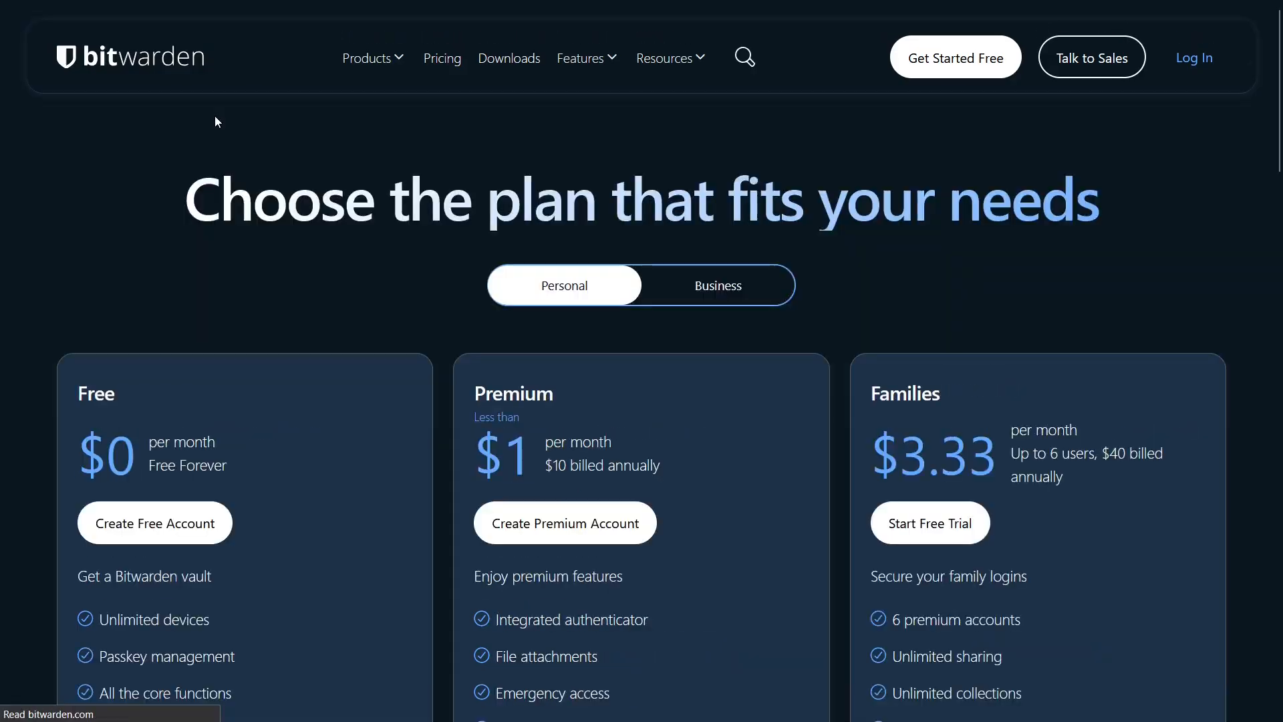
scroll(1201, 144, "down", 1)
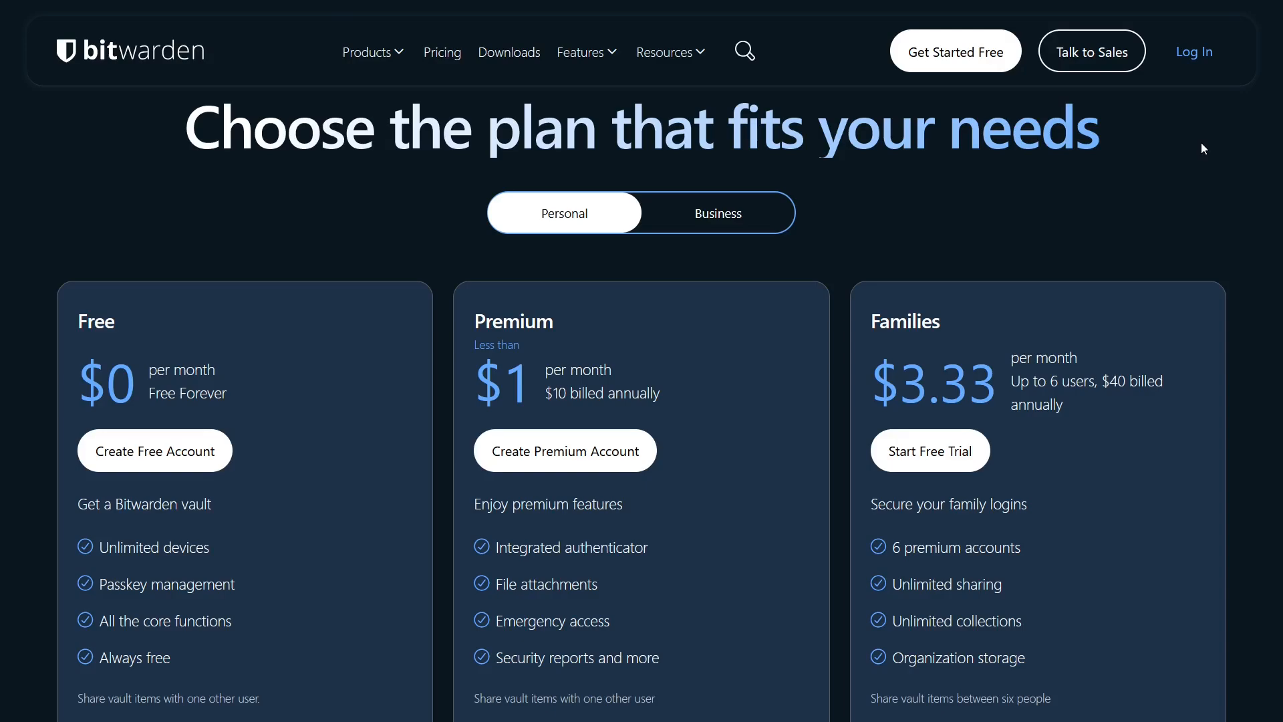
Step: Start a free Bitwarden account by pasting the account e-mail address into the Email field
left_click(172, 453)
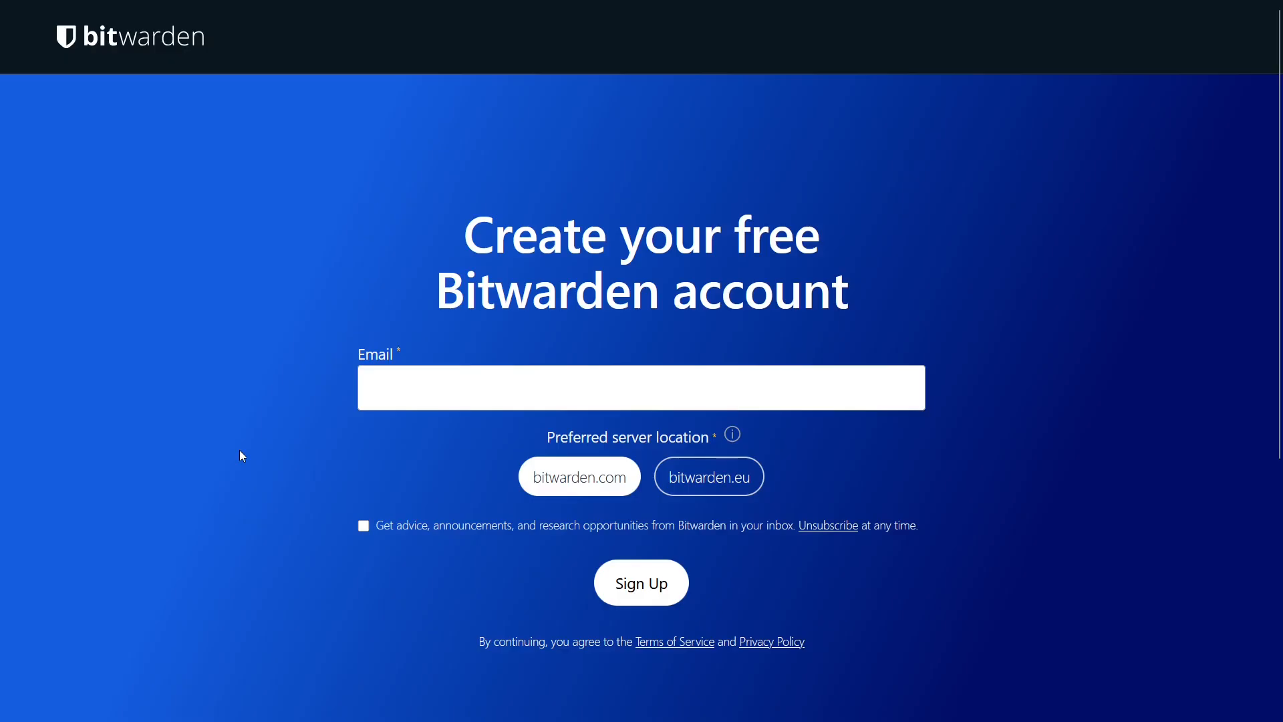
left_click(415, 393)
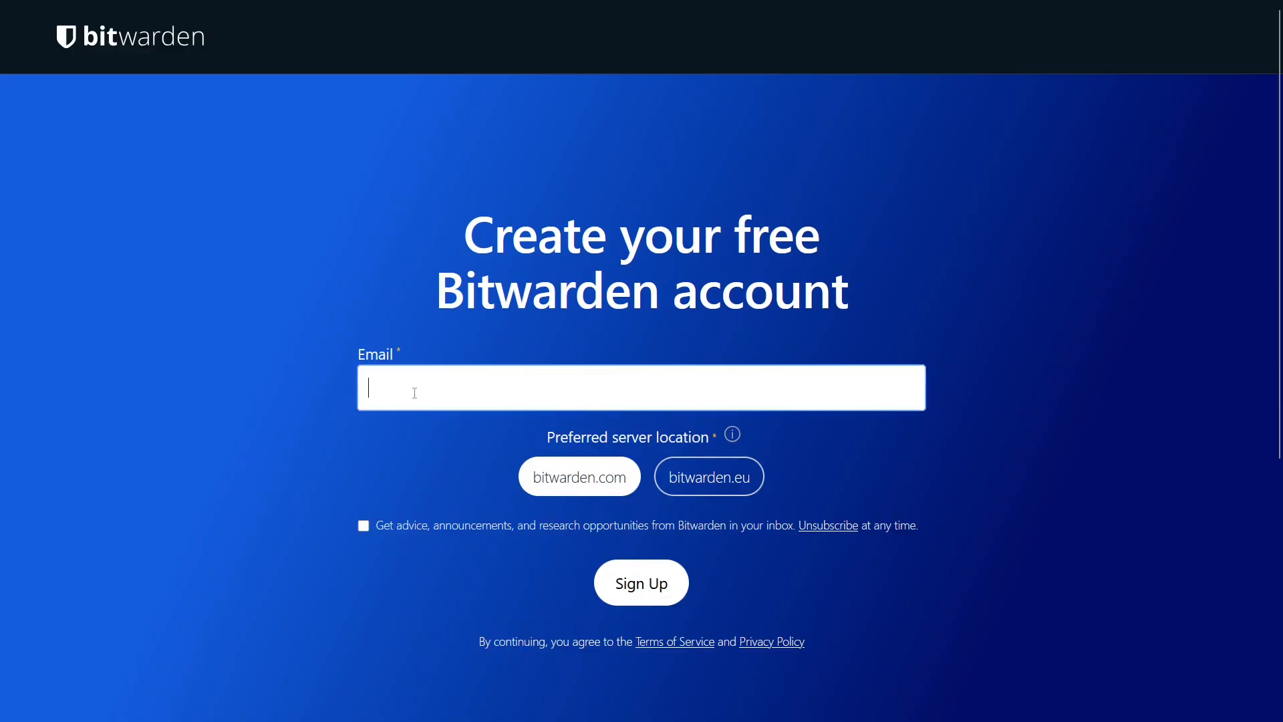
key("ctrl+v")
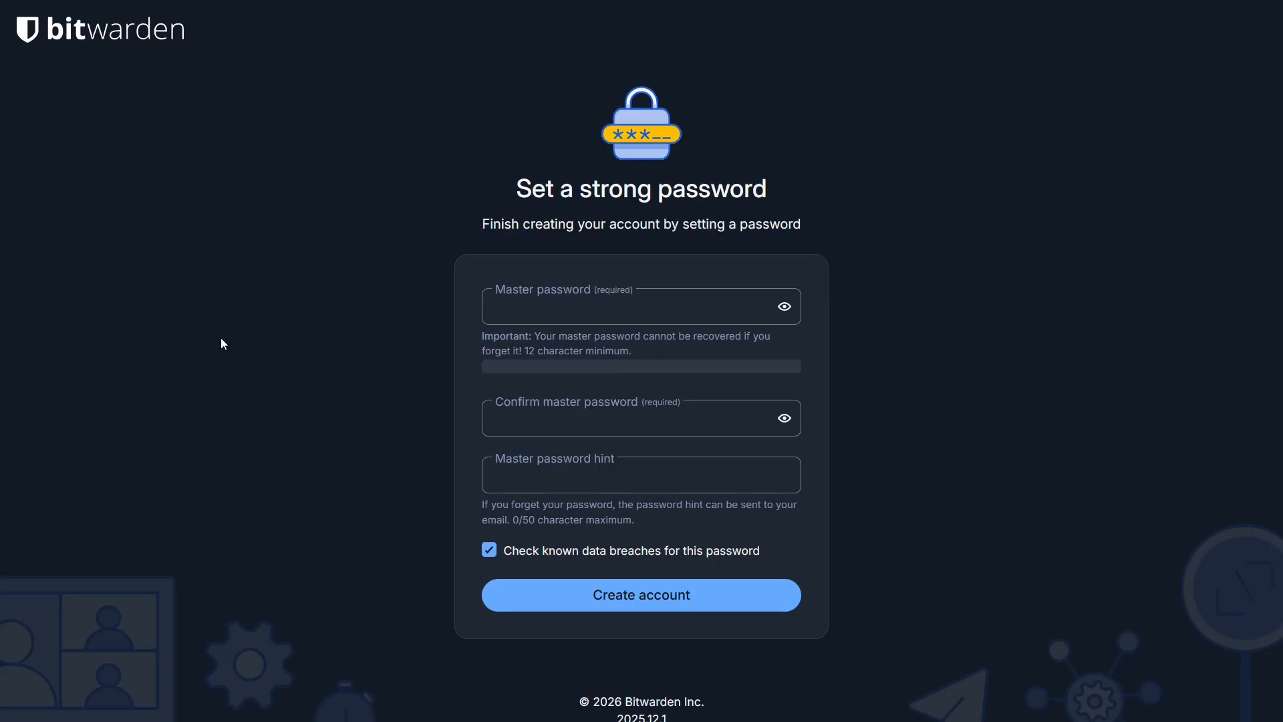
Step: Paste and confirm the master password, and add the hint 'City + Date + Movie'
left_click(497, 305)
key("ctrl+v")
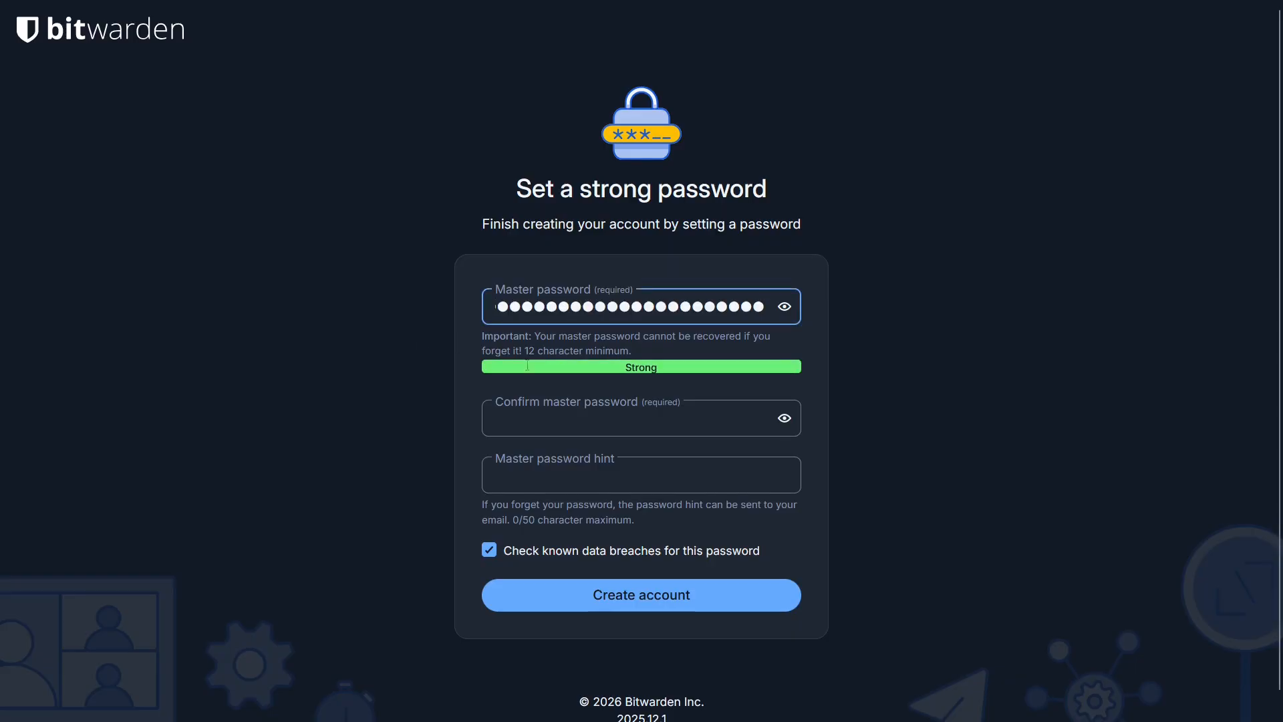
left_click(514, 421)
left_click(301, 432)
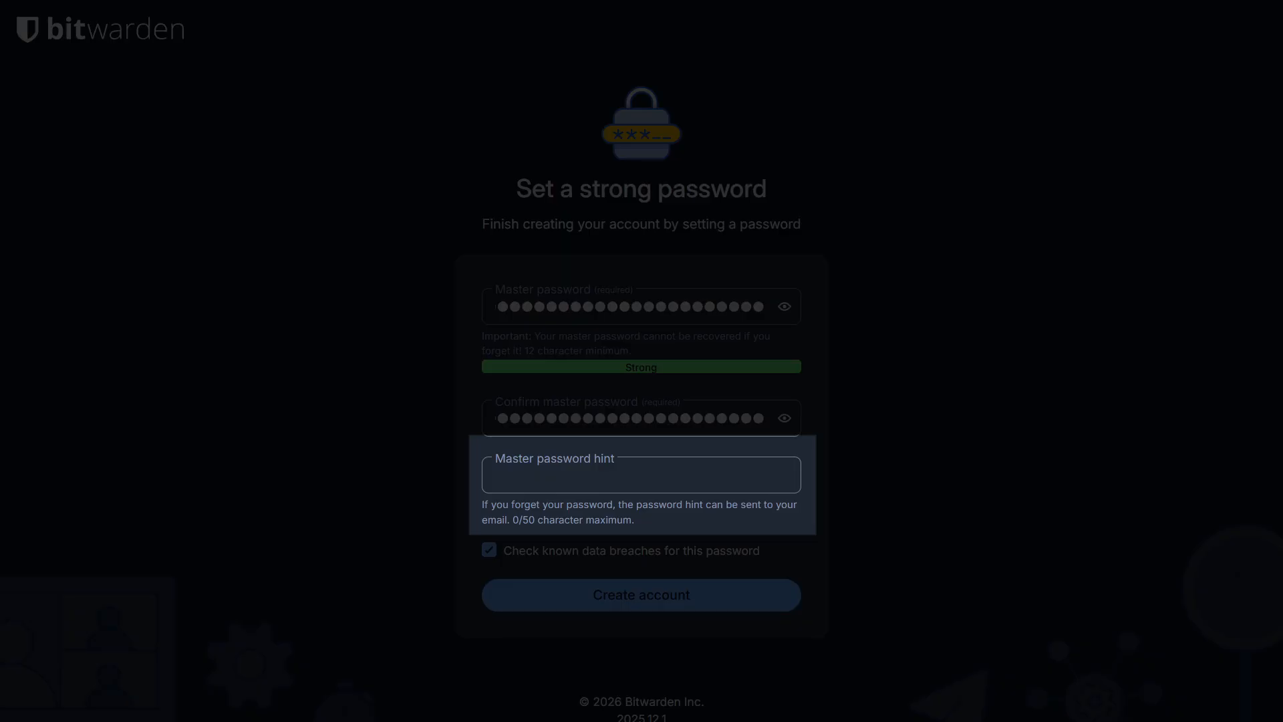
left_click(641, 475)
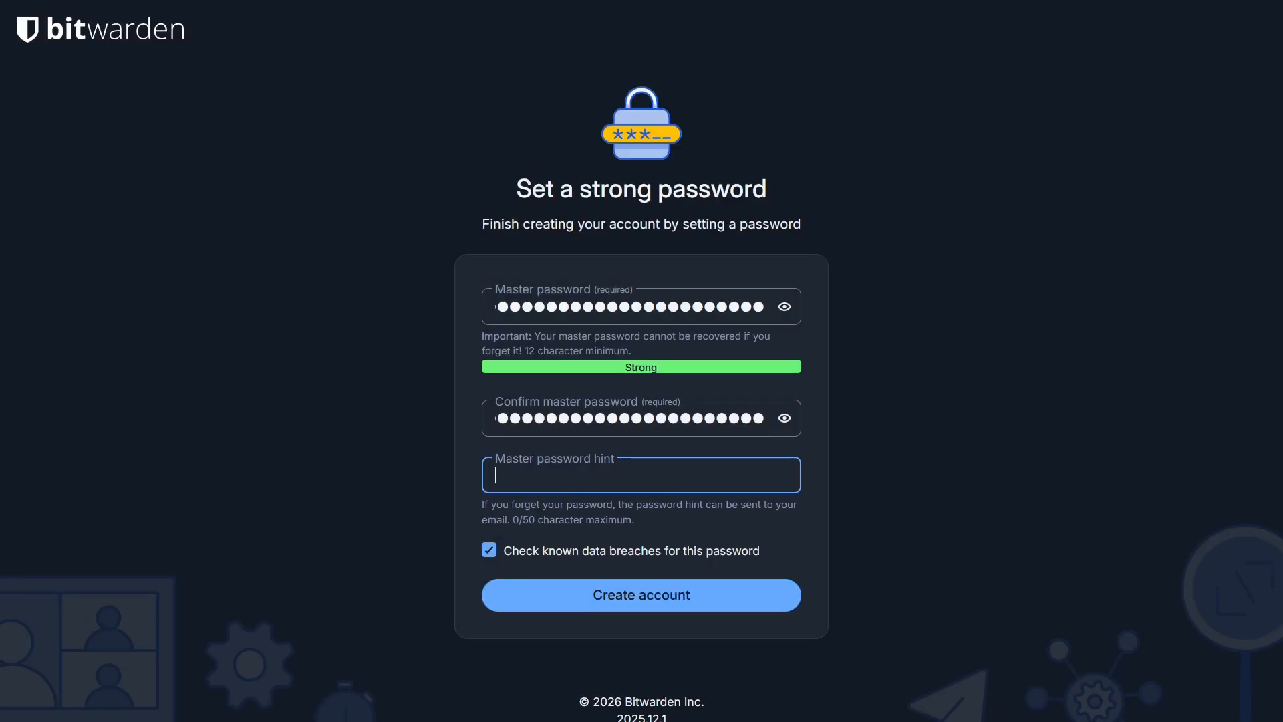
type("City + Date + ")
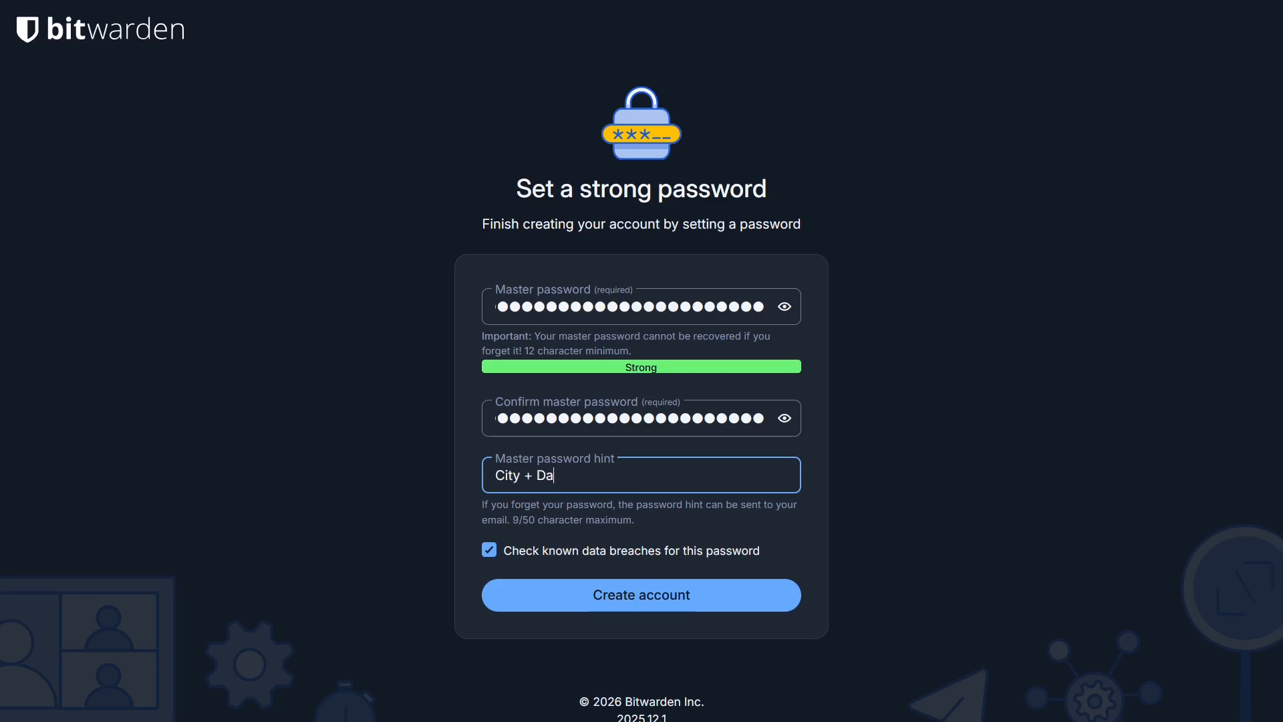
type("Movie")
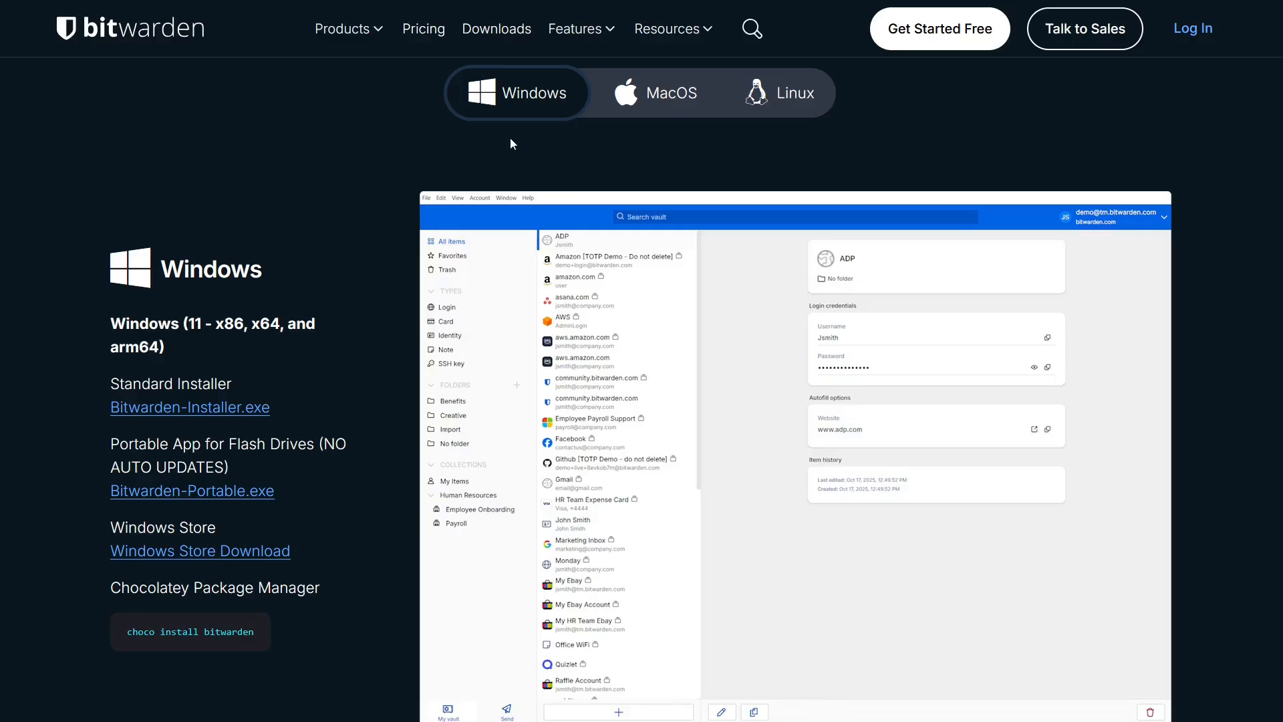
Step: View the MacOS and Linux desktop downloads and the Mobile Applications section
left_click(689, 114)
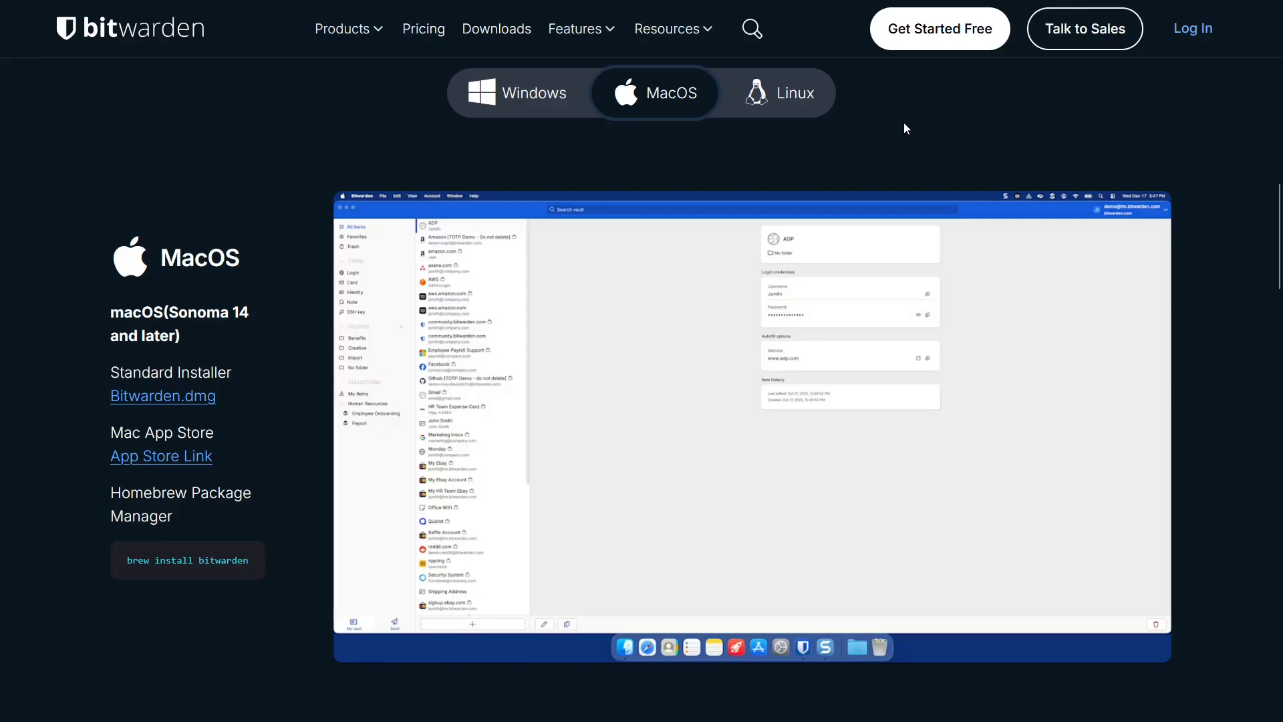
left_click(805, 104)
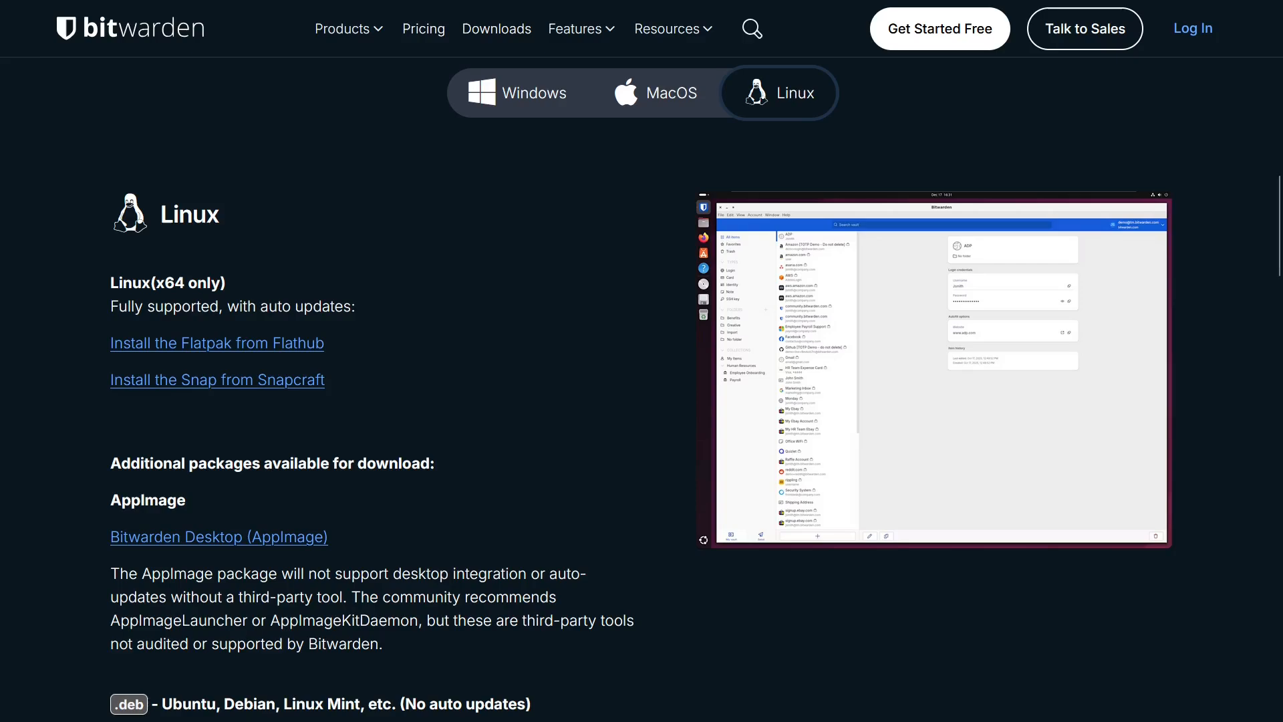
scroll(641, 361, "down", 15)
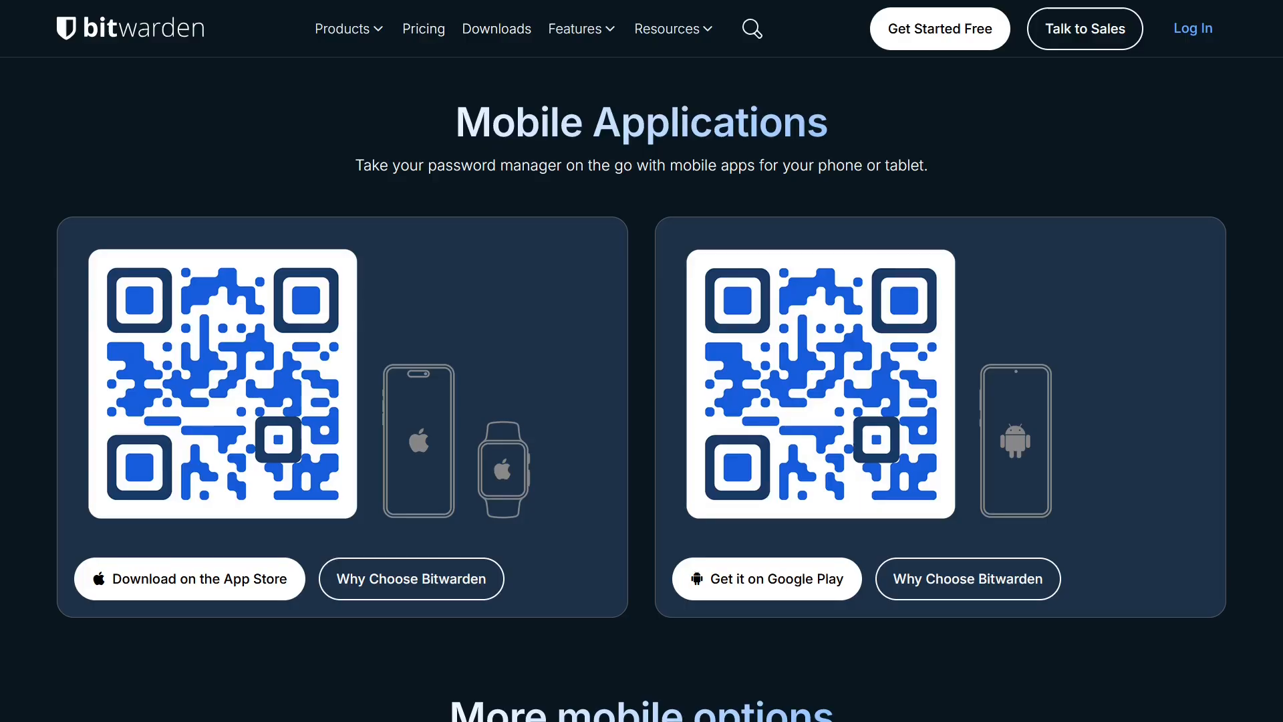
scroll(50, 572, "up", 15)
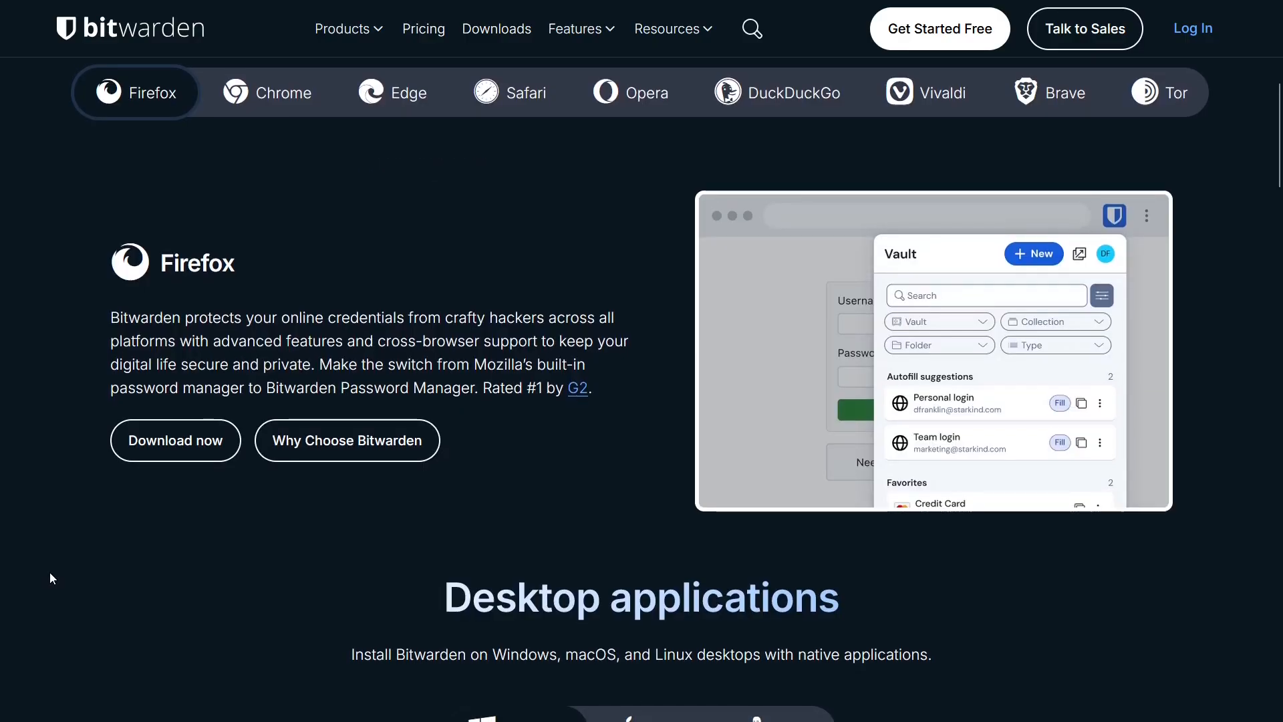
Step: Browse the extensions for Chrome, Edge, Safari, Opera, DuckDuckGo, Vivaldi, Brave and Tor
left_click(267, 101)
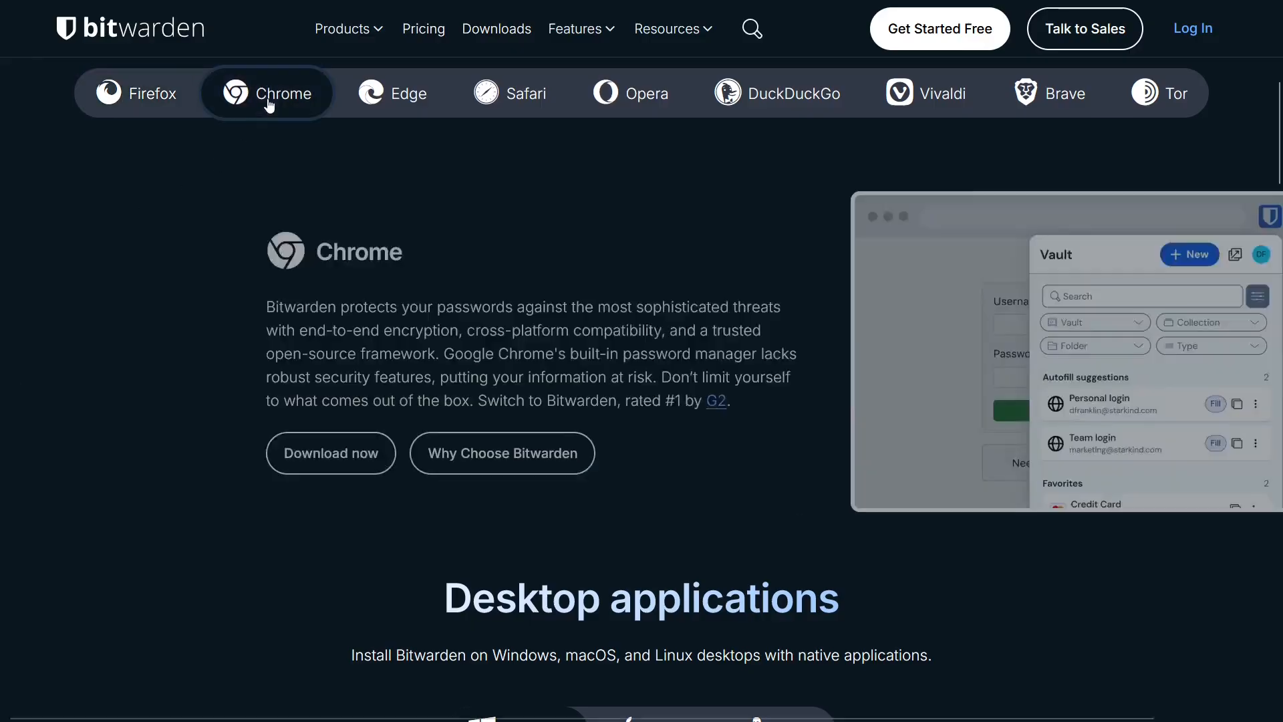
left_click(400, 100)
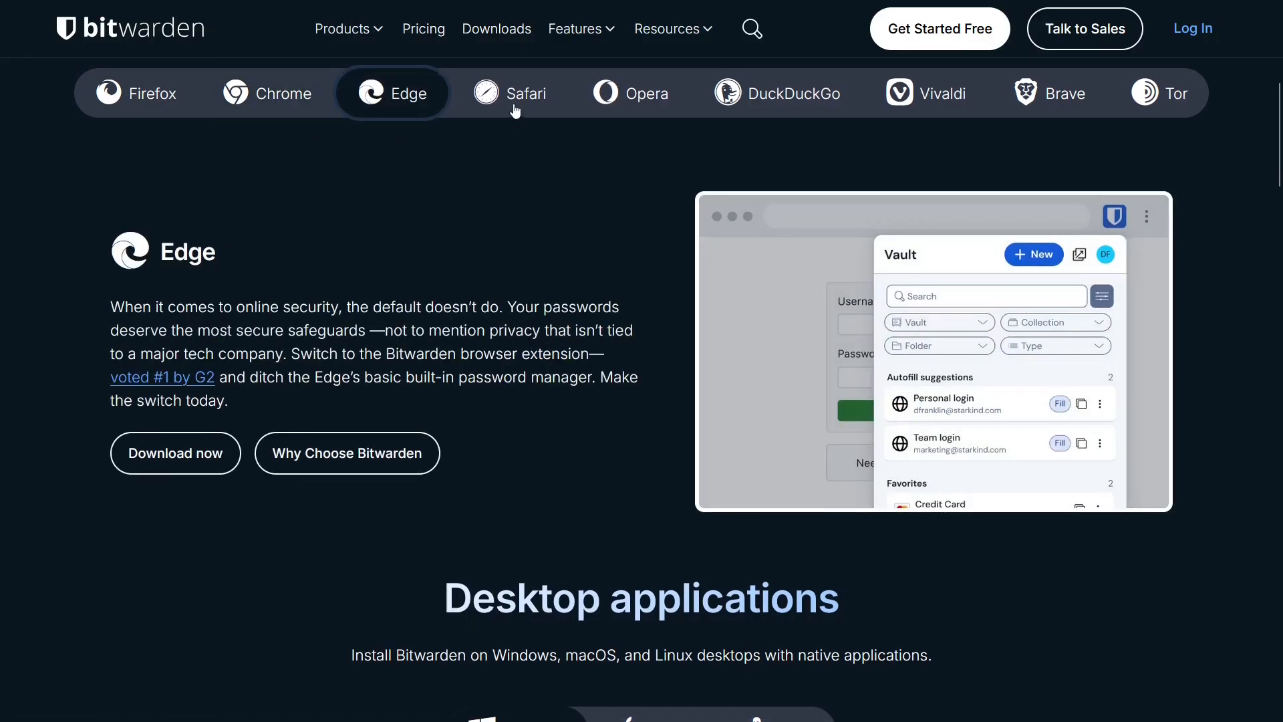
left_click(518, 97)
left_click(638, 101)
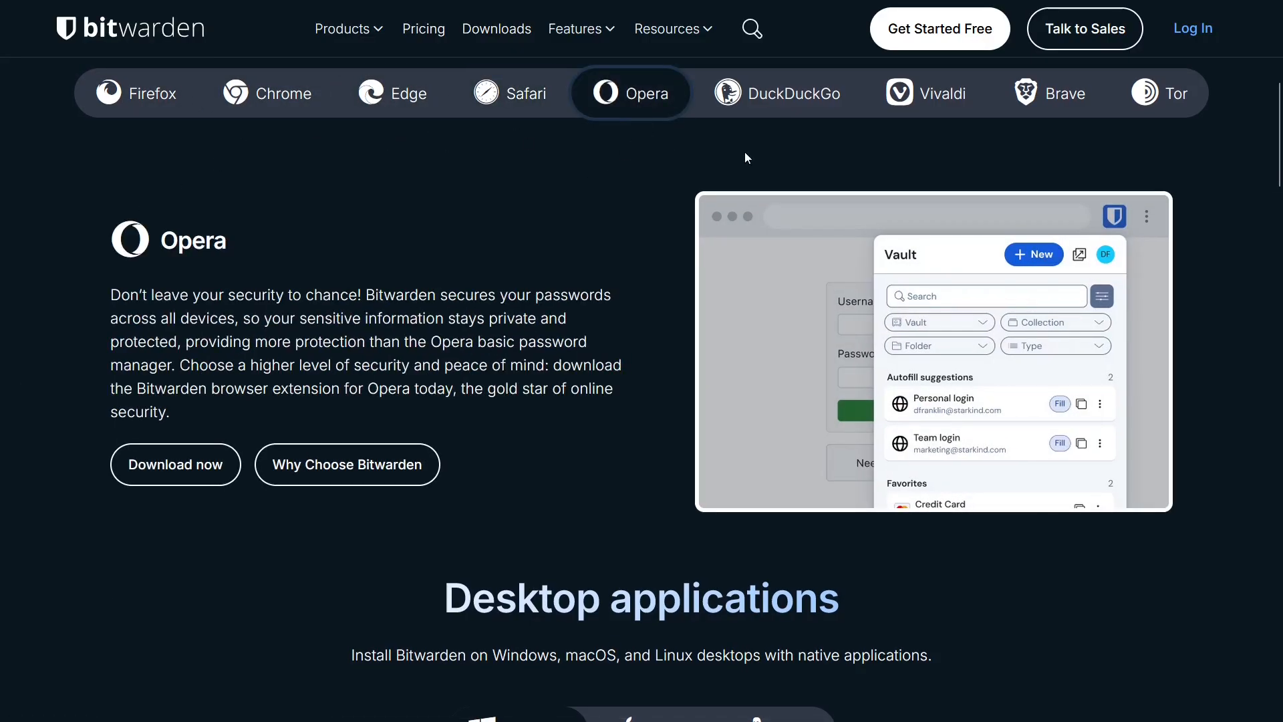
left_click(775, 101)
left_click(939, 114)
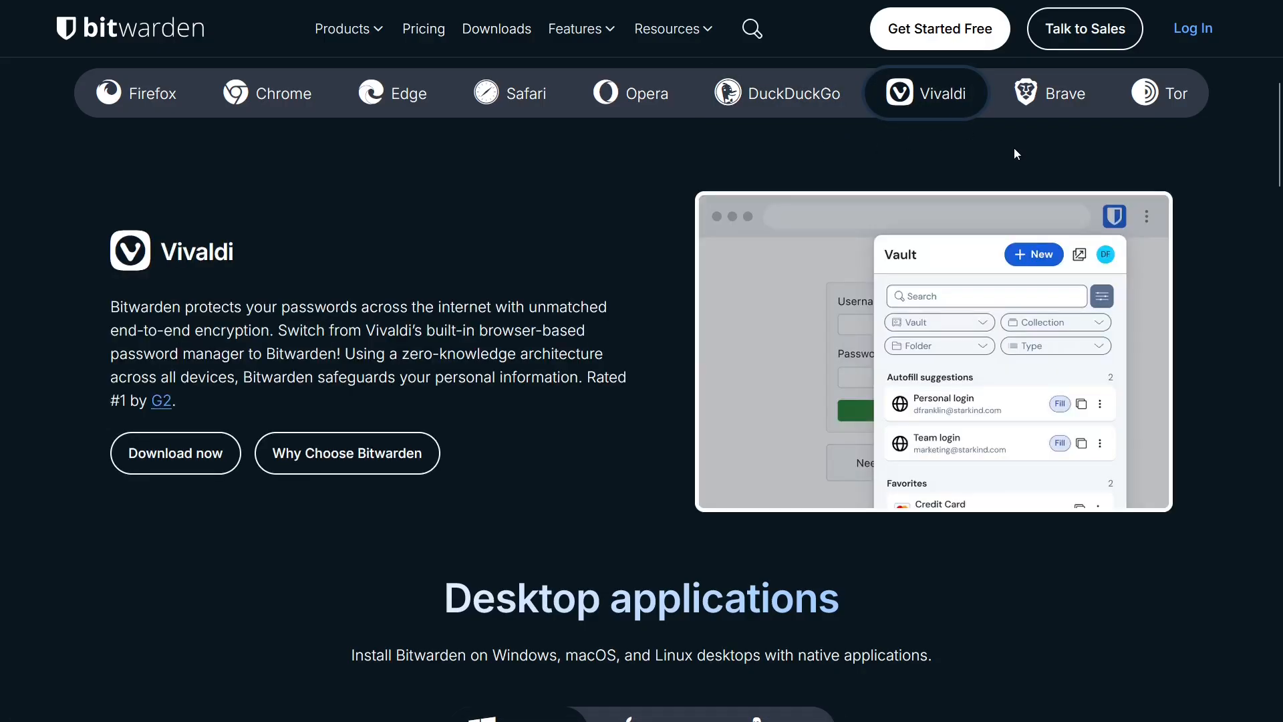
left_click(1067, 108)
left_click(1171, 101)
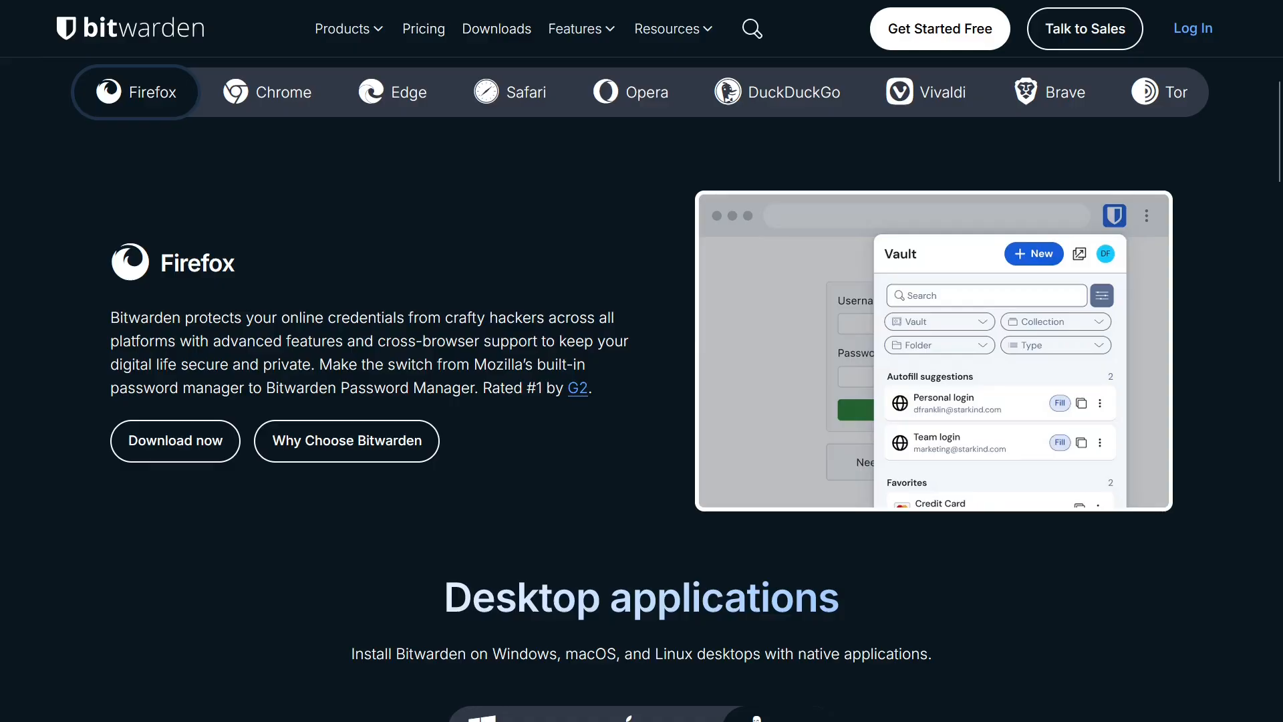
Step: Install the Firefox add-on and log in with the account e-mail and master password
left_click(173, 457)
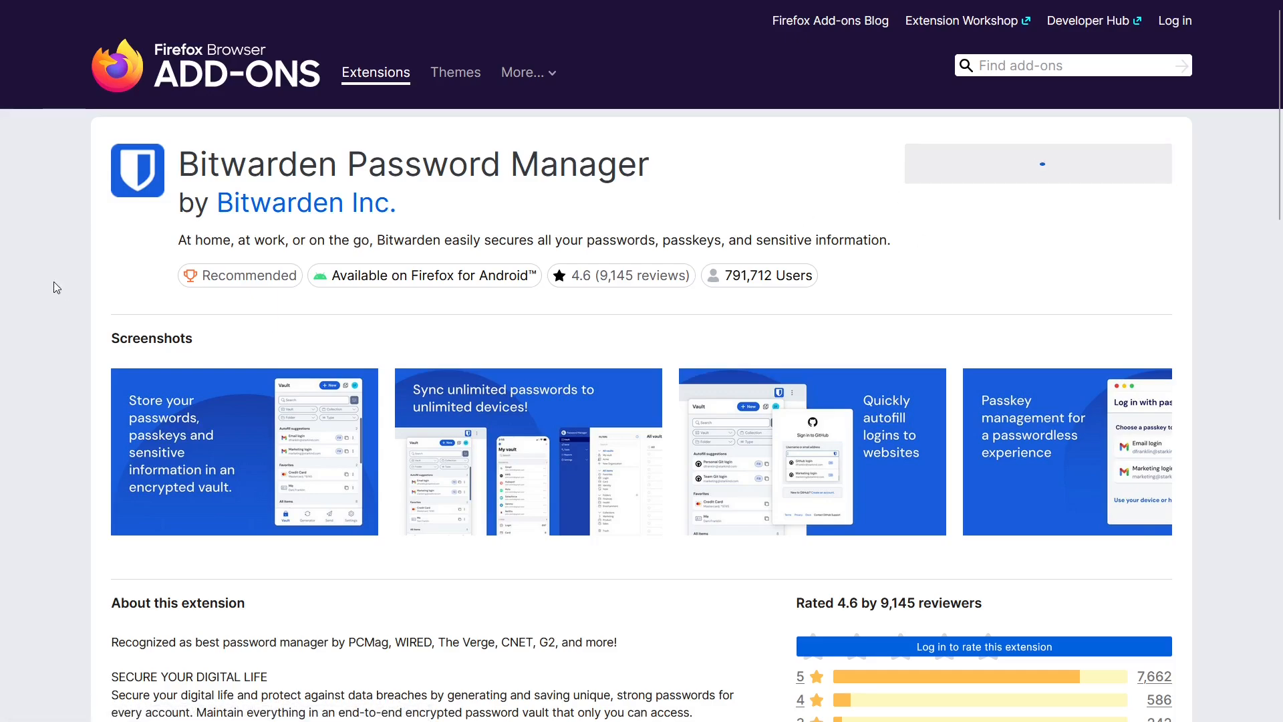
key("Escape")
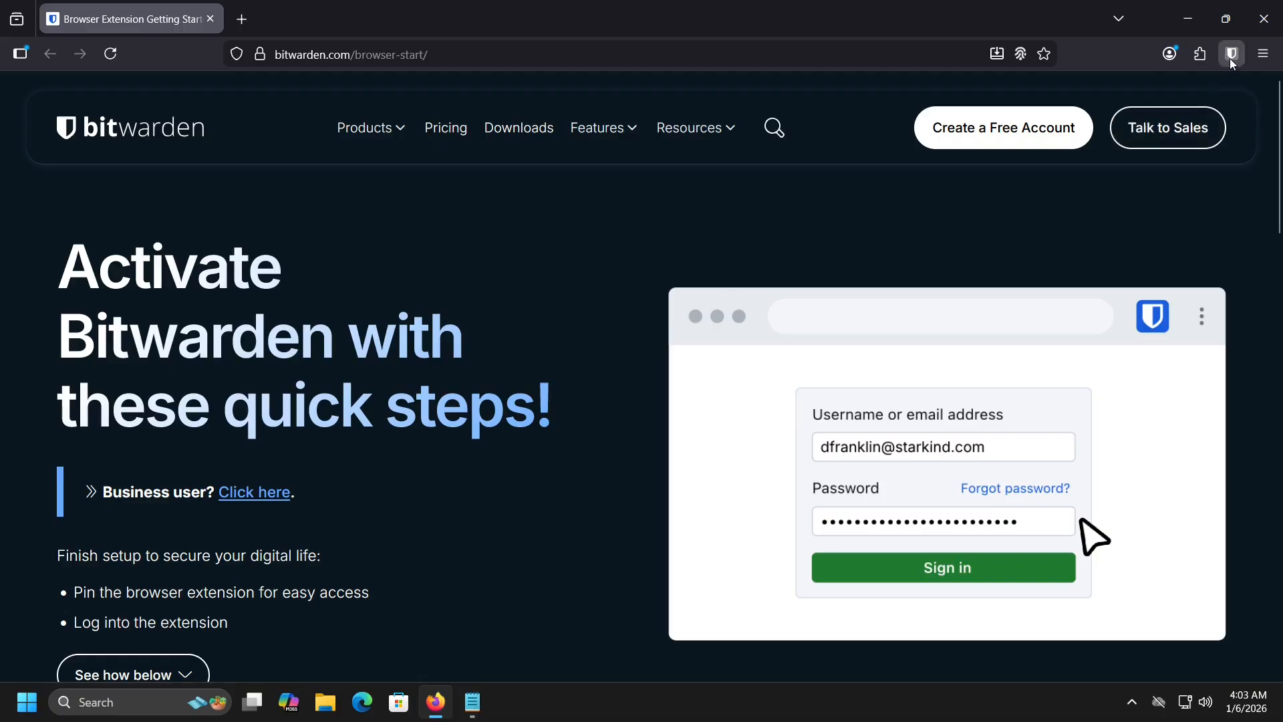
left_click(1229, 58)
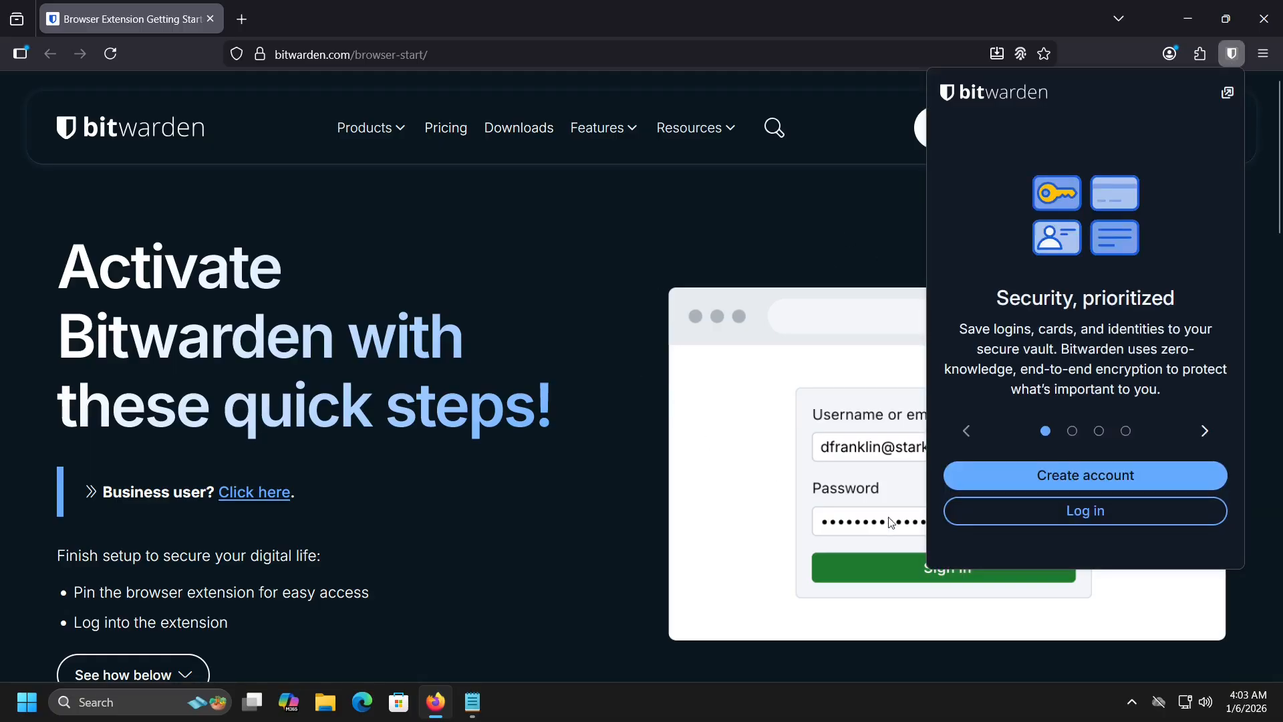
left_click(1073, 518)
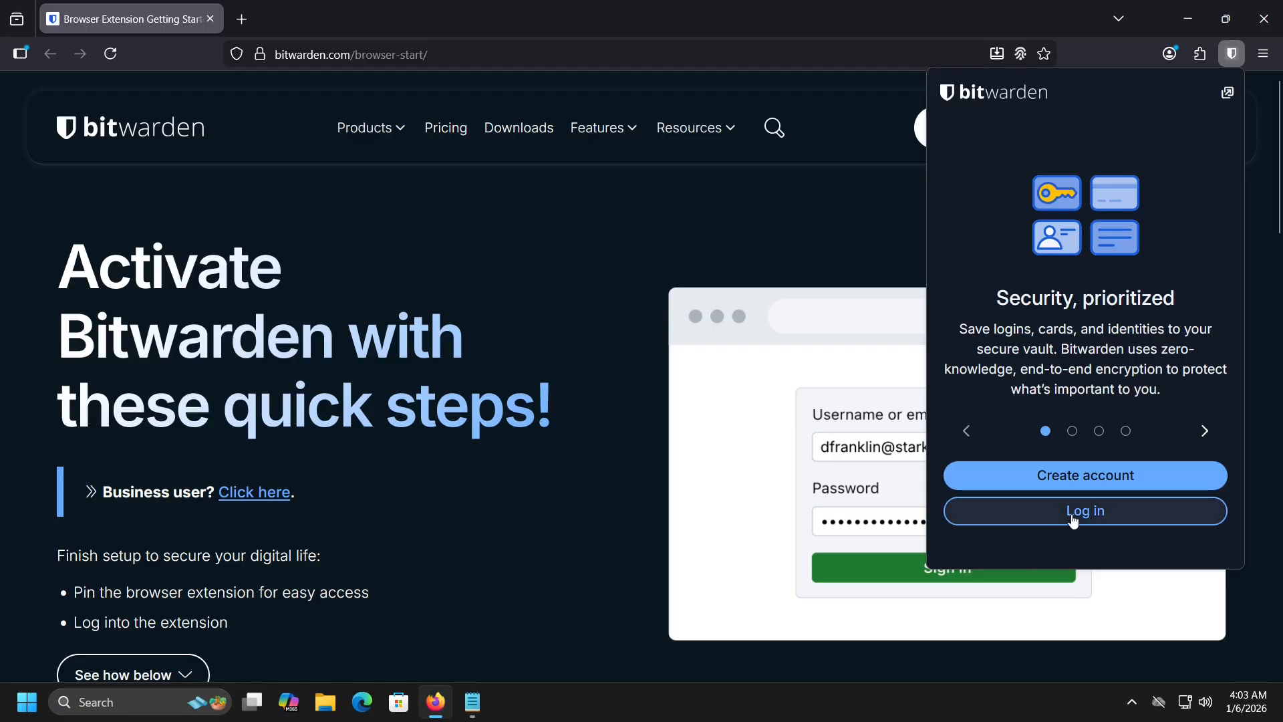
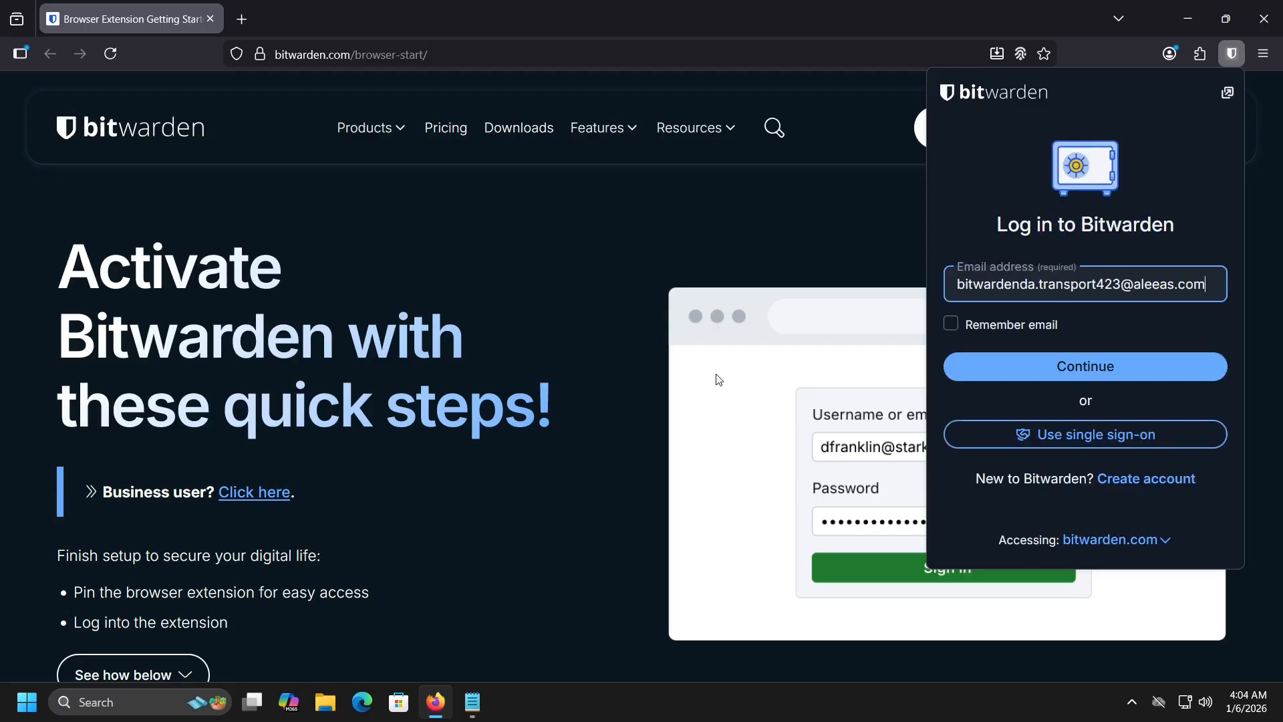
key("Return")
key("ctrl+v")
key("Return")
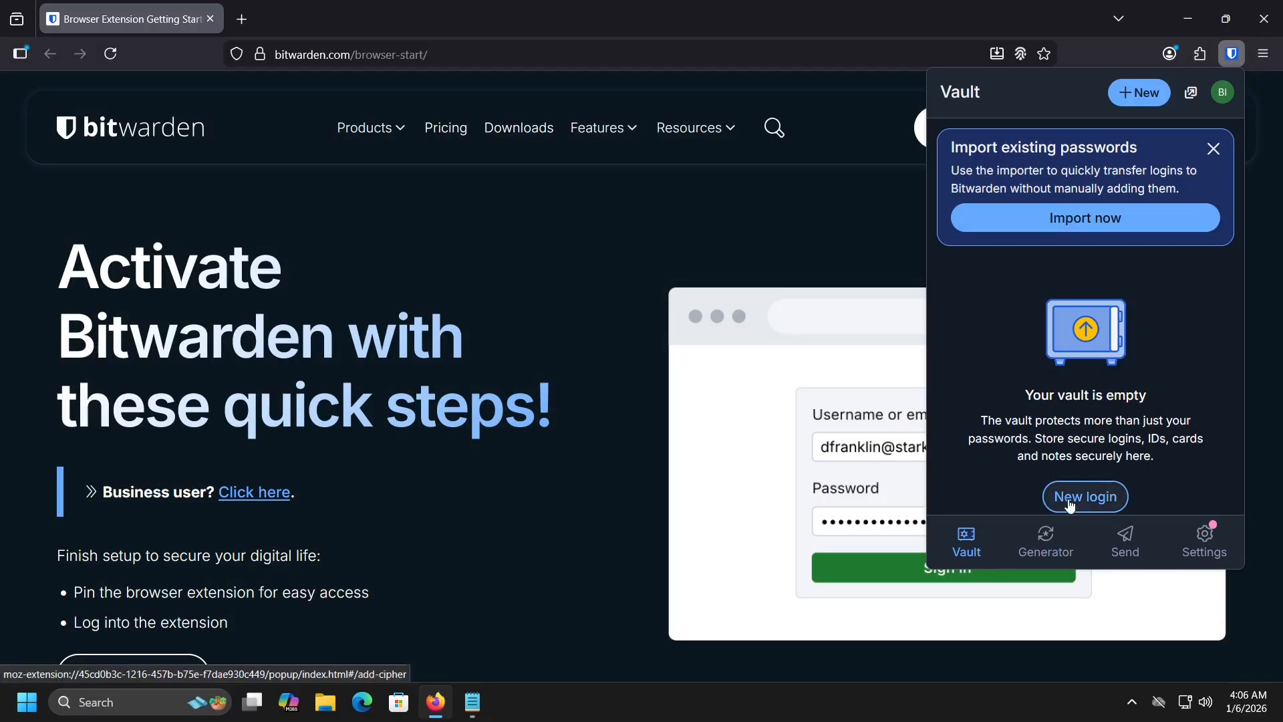
Step: Create a new login named 'Instagram' with its username and password
left_click(1067, 505)
type("Ins")
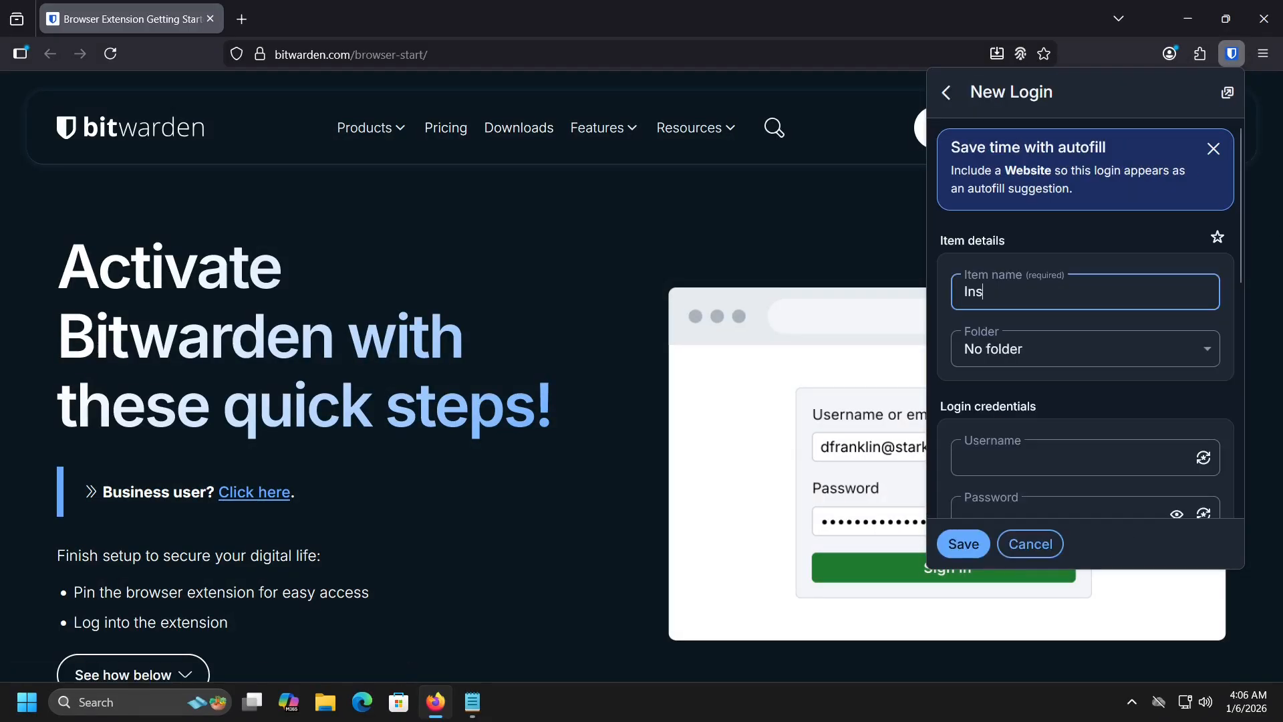
type("tagram")
scroll(1057, 312, "down", 3)
left_click(1050, 266)
type("DigitalArena")
left_click(1004, 317)
type("•••••••••••••••")
scroll(1019, 319, "down", 2)
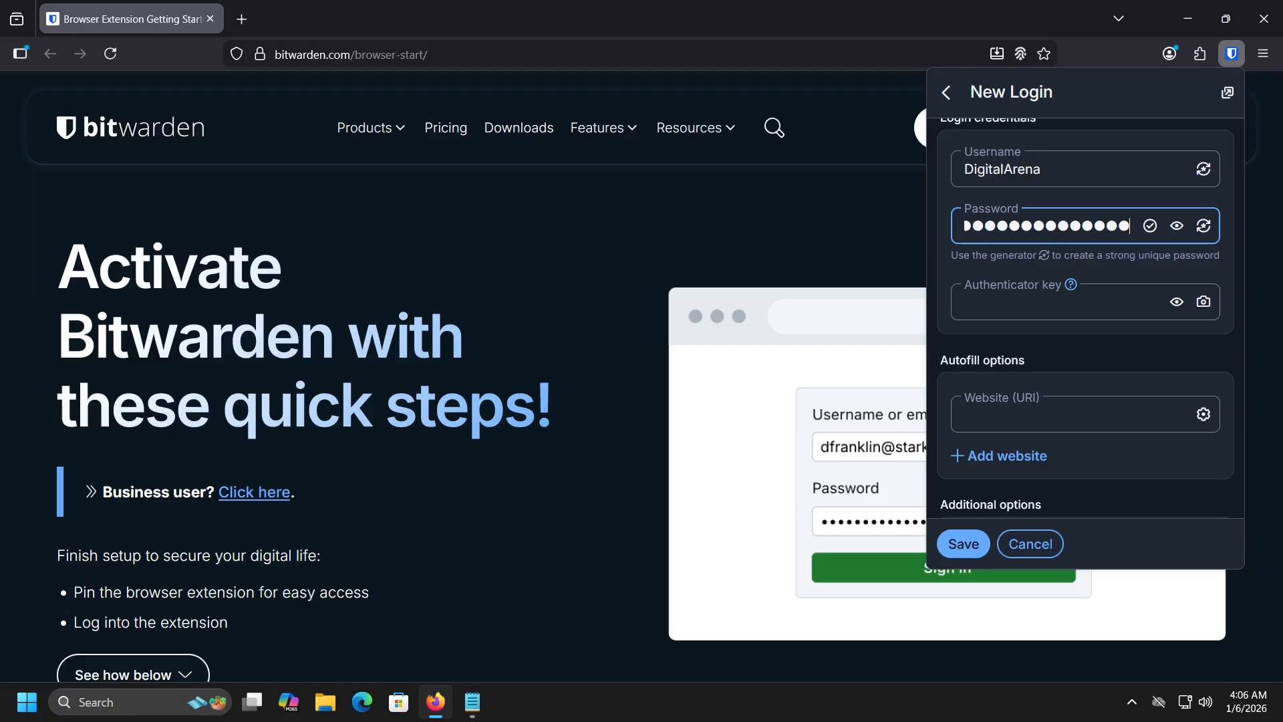
left_click(1091, 415)
type("www.instagram.com")
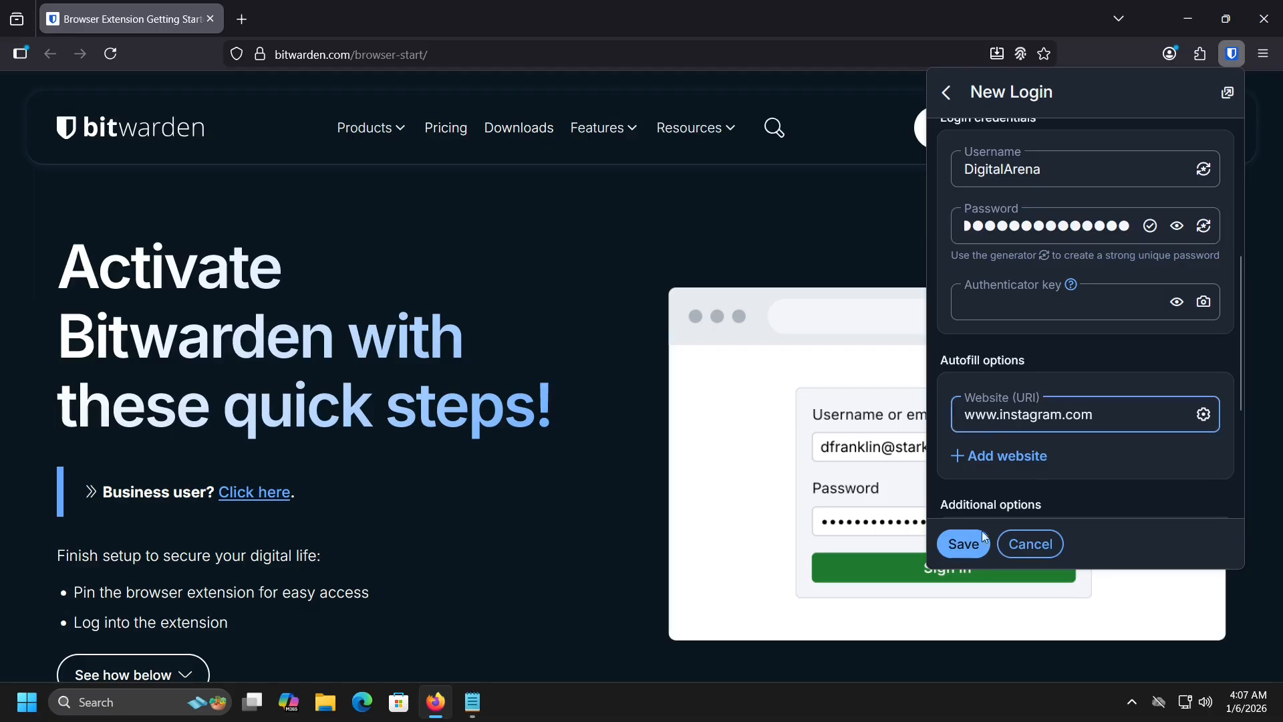
left_click(964, 543)
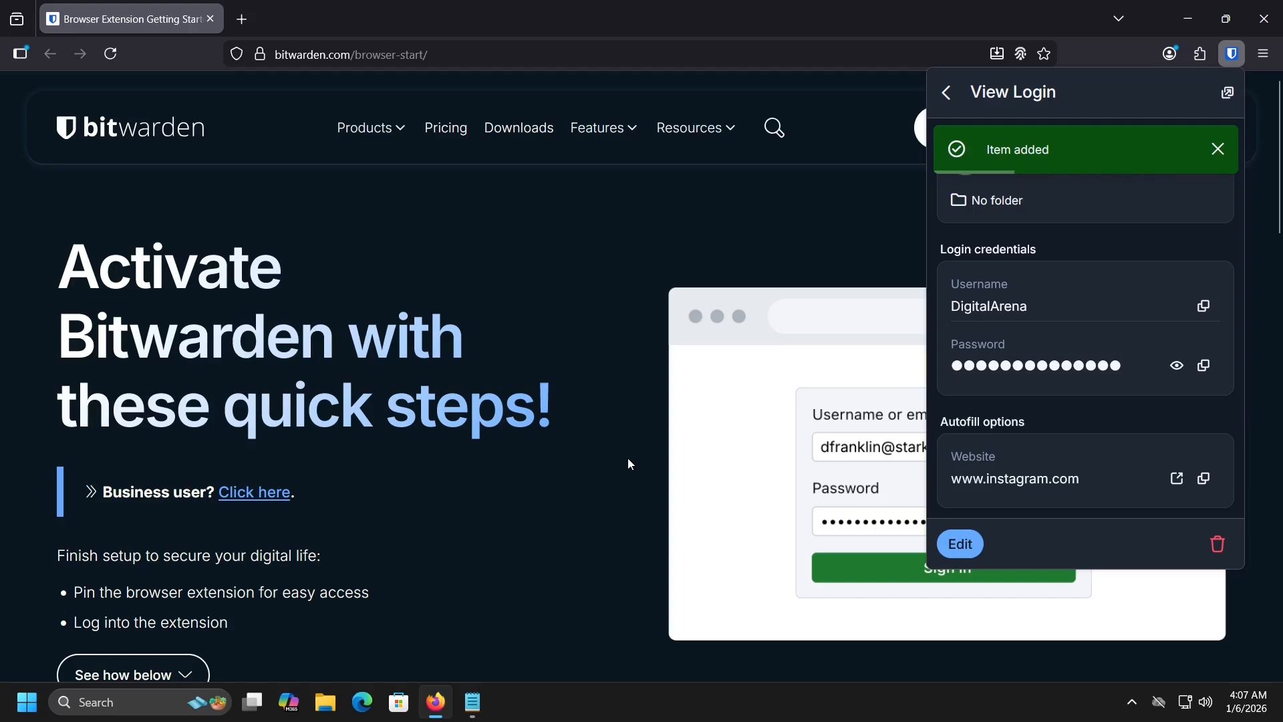
left_click(947, 94)
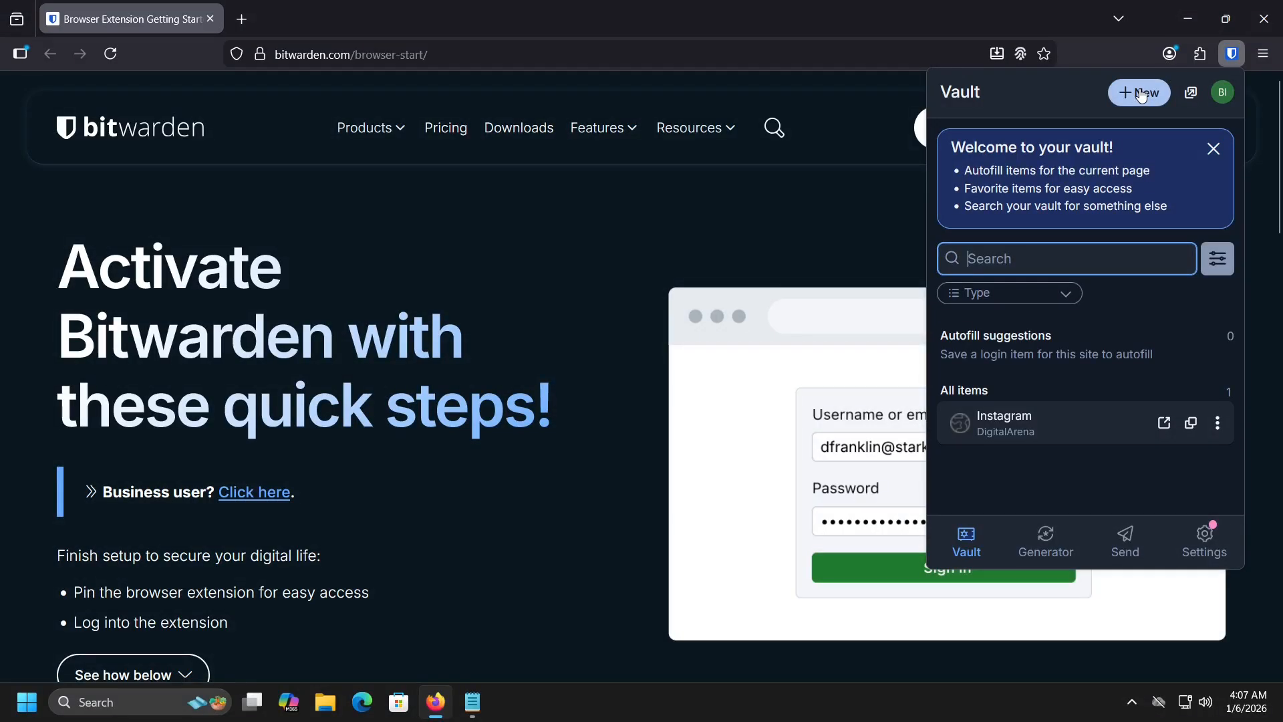
left_click(1146, 96)
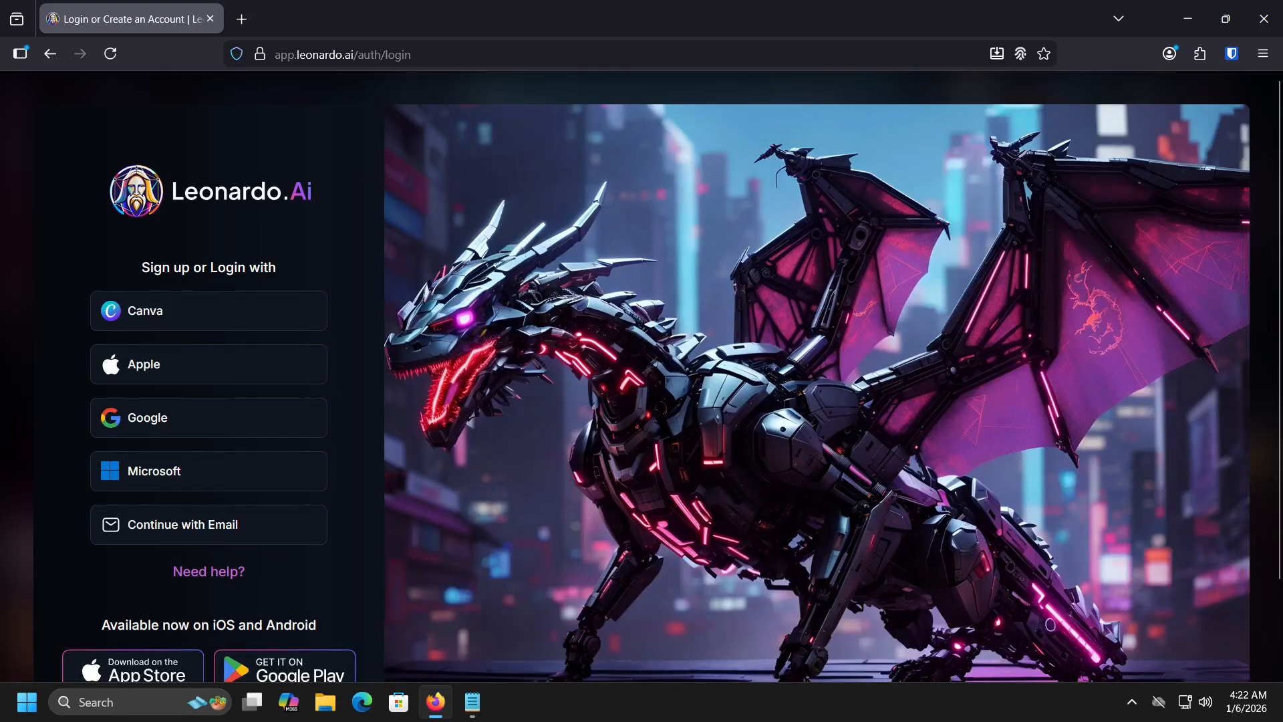
Step: Sign up to Leonardo.Ai with email, filling the address and passing the human check
left_click(167, 525)
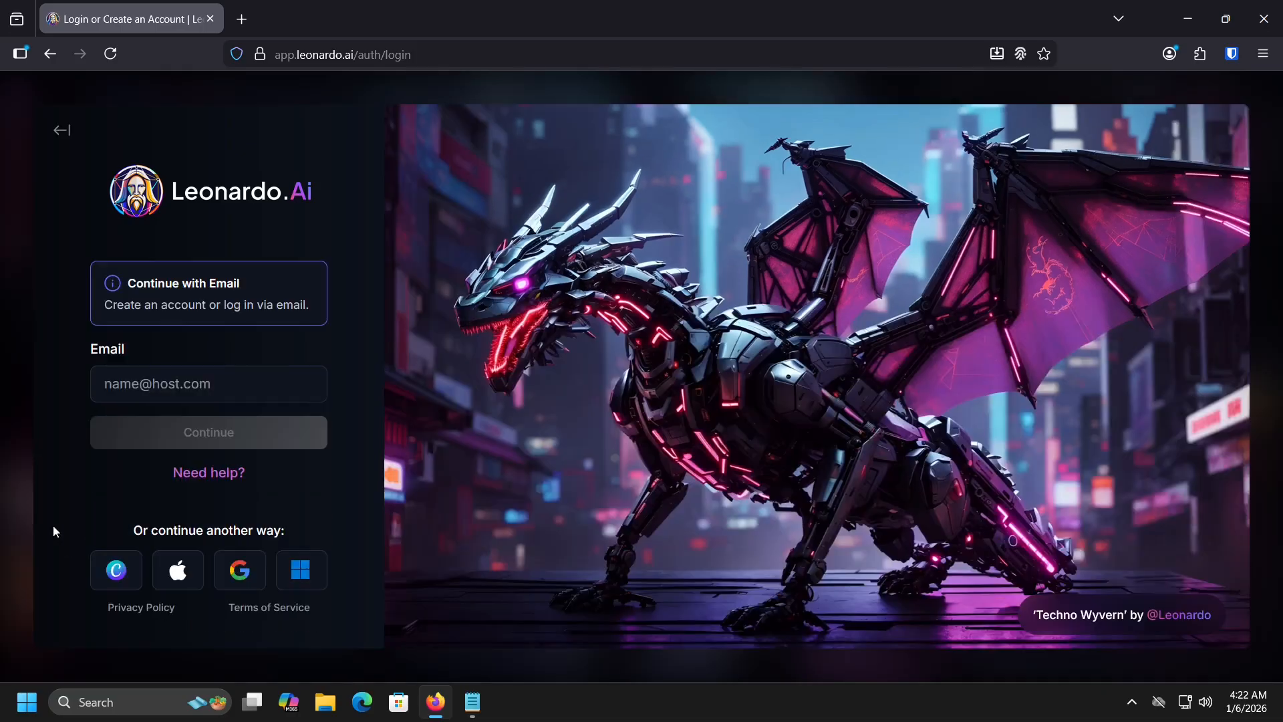
left_click(167, 384)
key("ctrl+v")
left_click(164, 542)
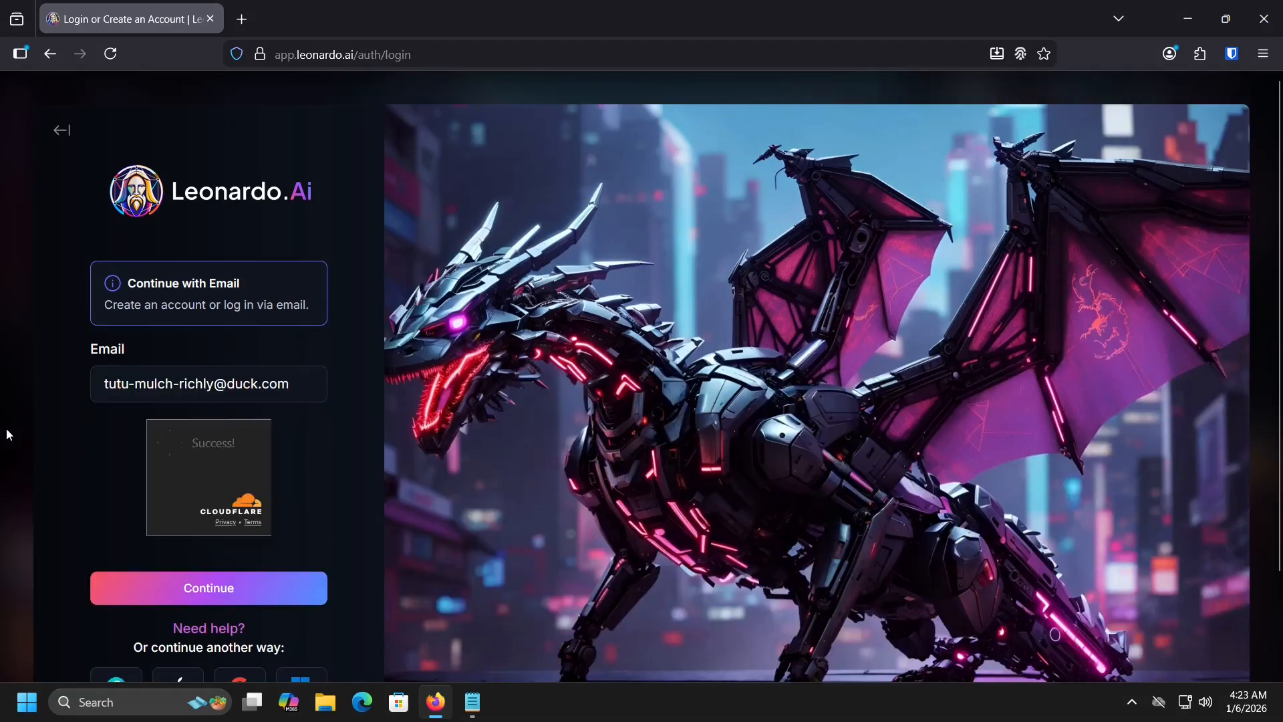
left_click(160, 594)
left_click(163, 599)
Step: Fill both password fields, create the account, and save the login to Bitwarden
key("ctrl+v")
key("Tab")
key("ctrl+v")
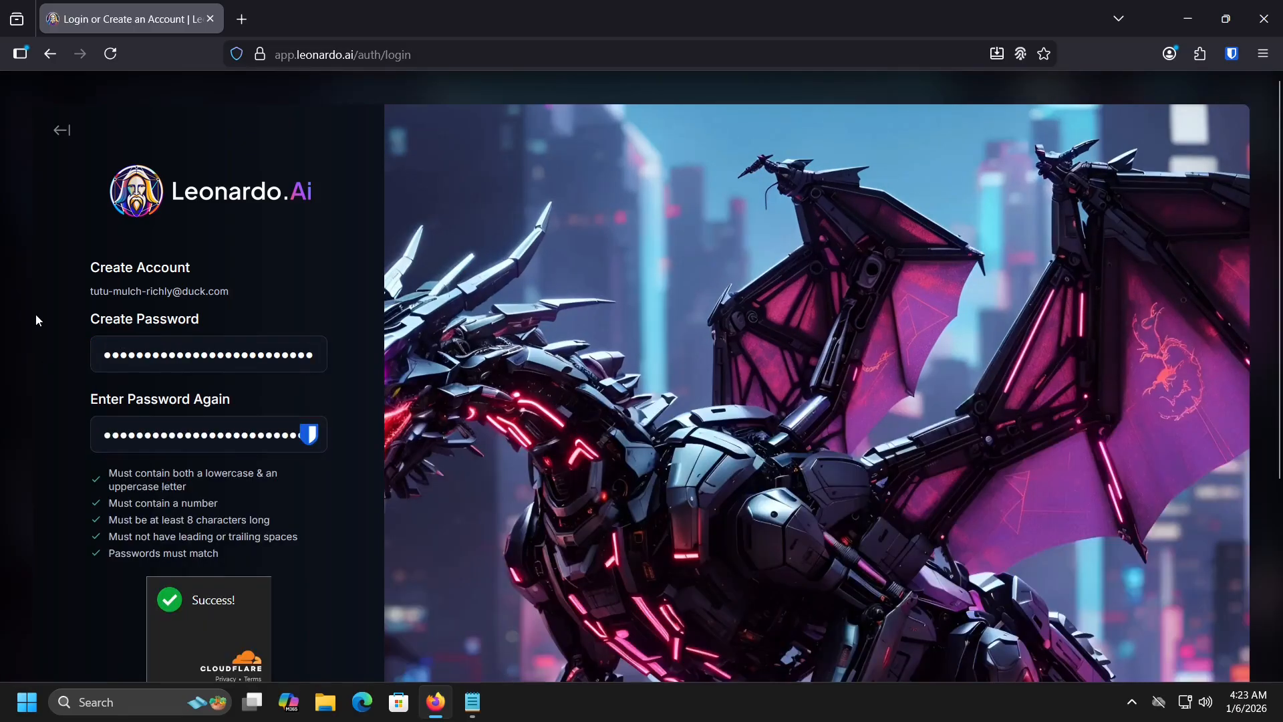
scroll(35, 314, "down", 3)
left_click(111, 570)
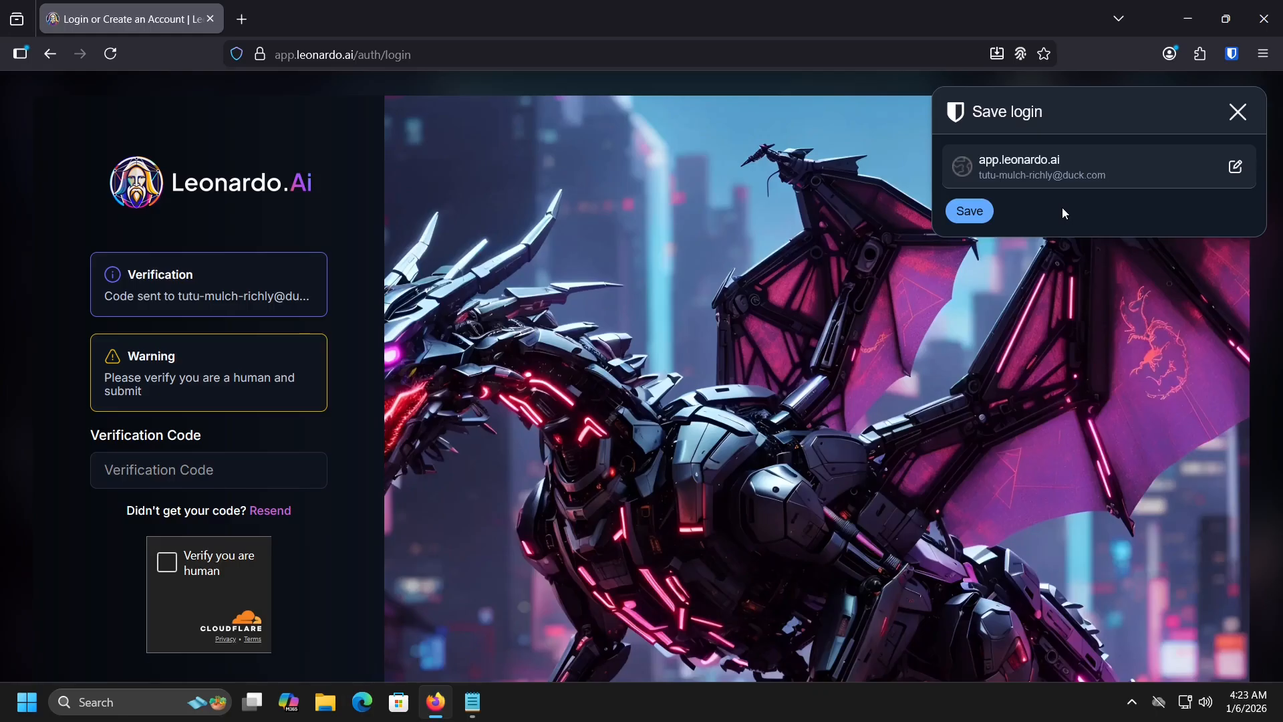
left_click(970, 212)
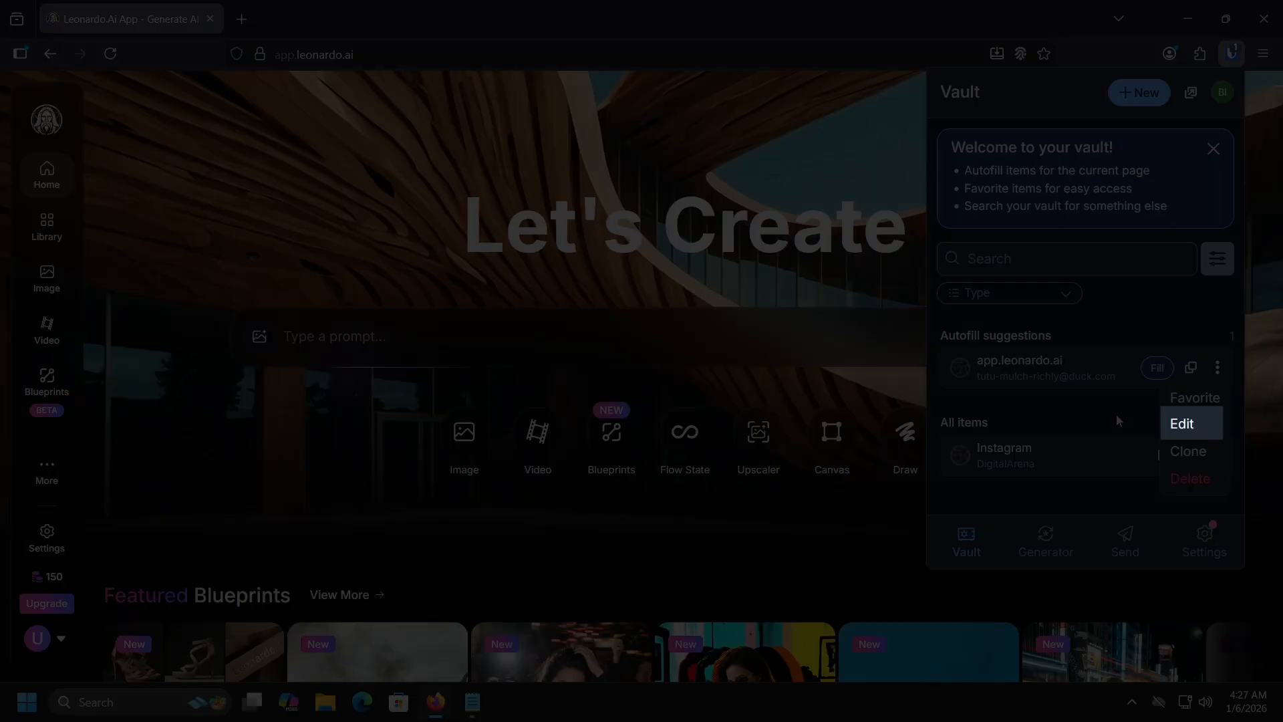
Step: Rename the saved login to 'Leonardo AI', reveal its password, then sign out of Leonardo.Ai
left_click(1182, 424)
triple_click(1096, 195)
type("Leonardo AI")
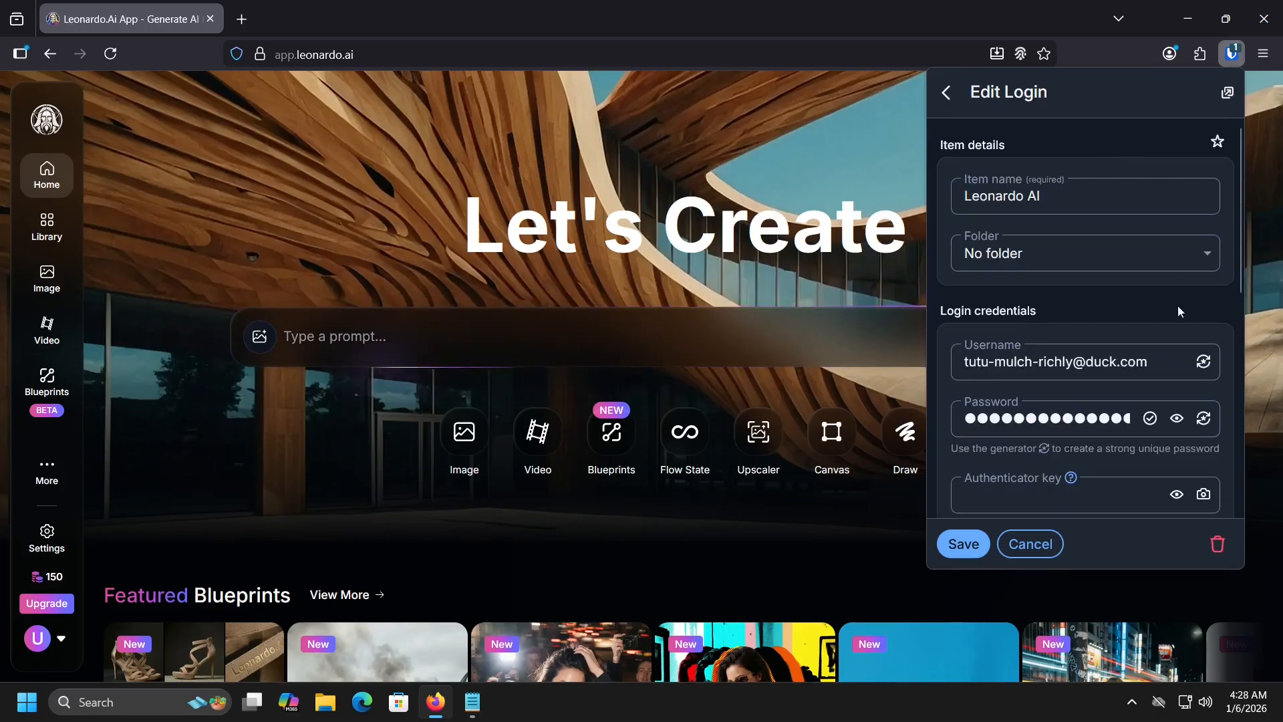
scroll(1150, 334, "down", 3)
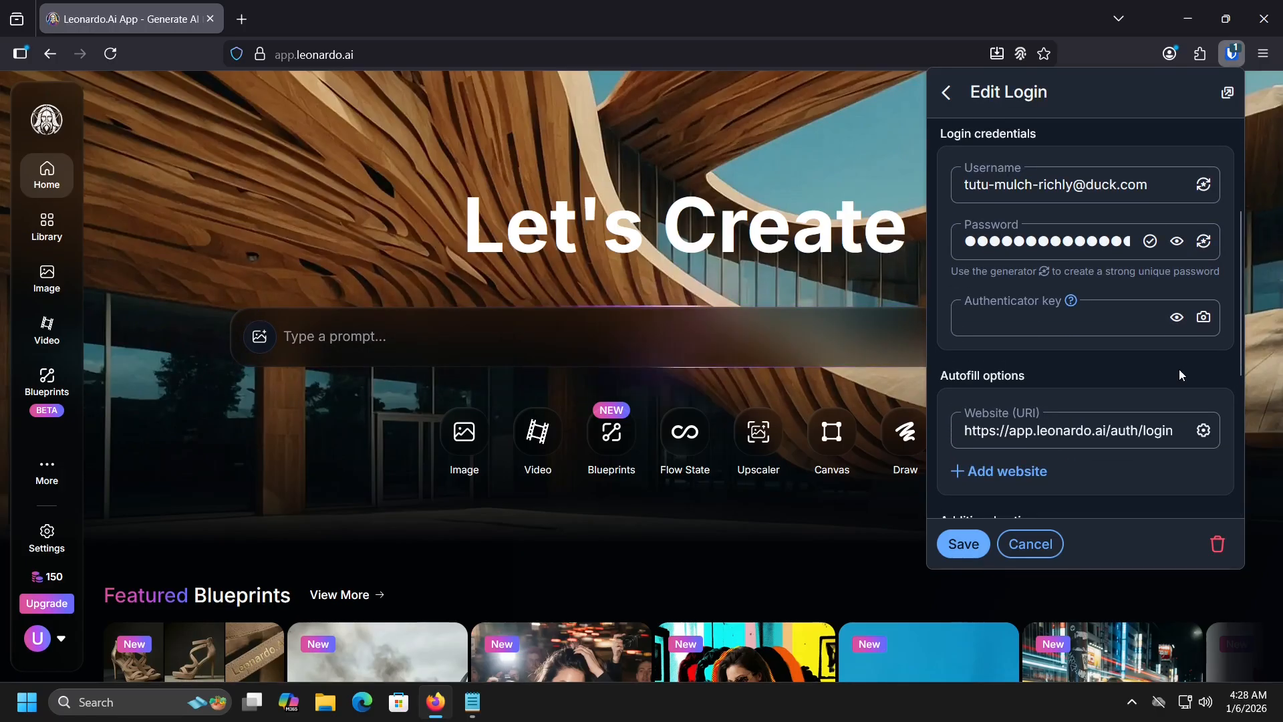
left_click(1179, 243)
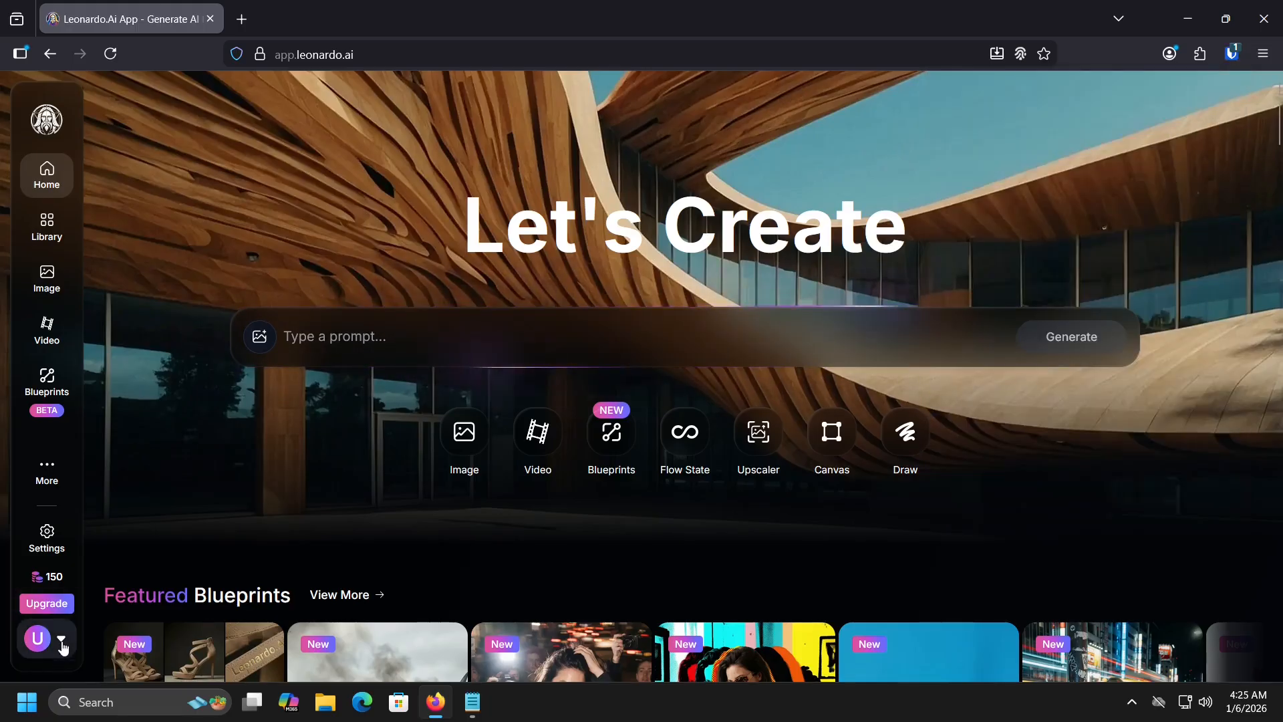
left_click(62, 643)
Step: Sign in to Leonardo.Ai with email, filling address and password from the saved Bitwarden login
left_click(142, 593)
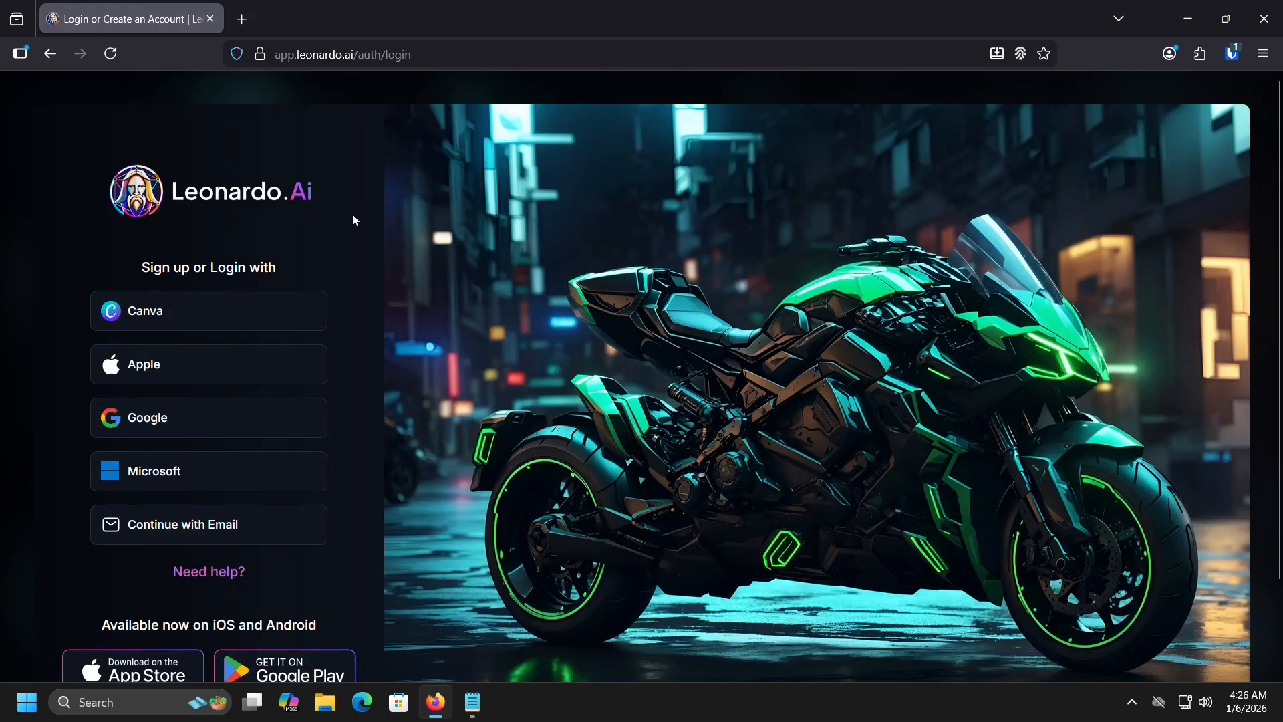
left_click(201, 525)
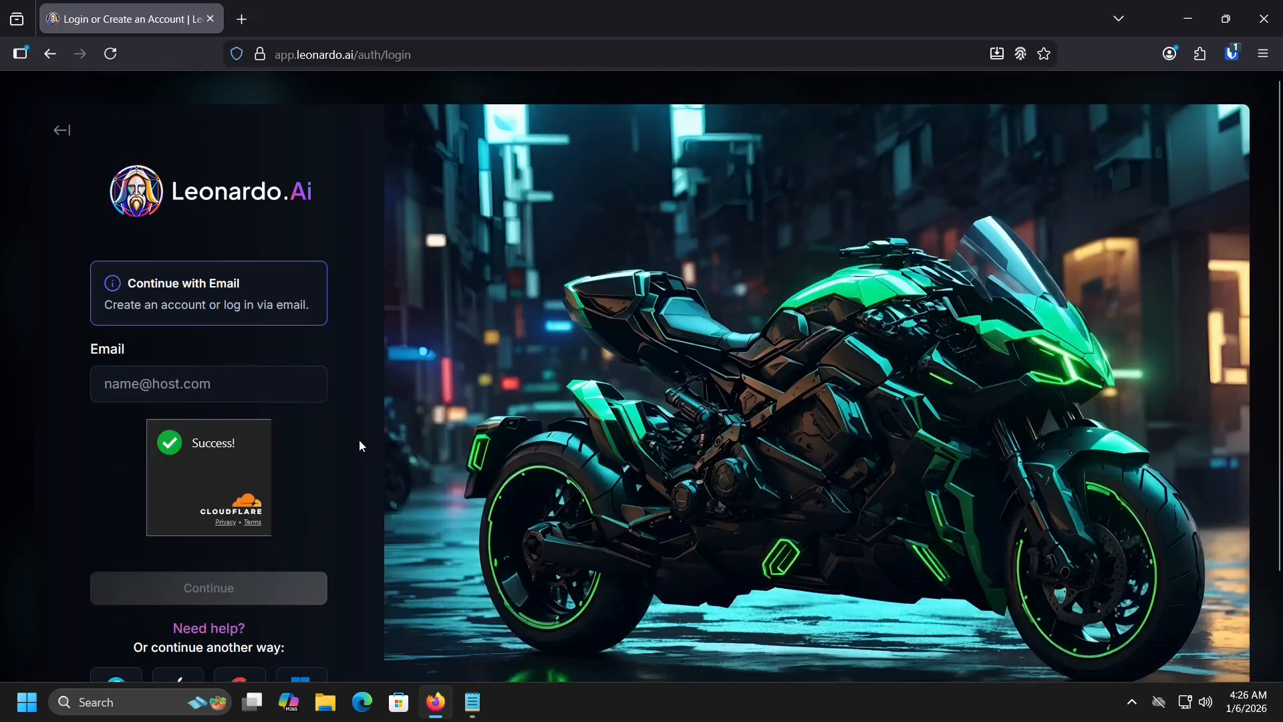
left_click(253, 383)
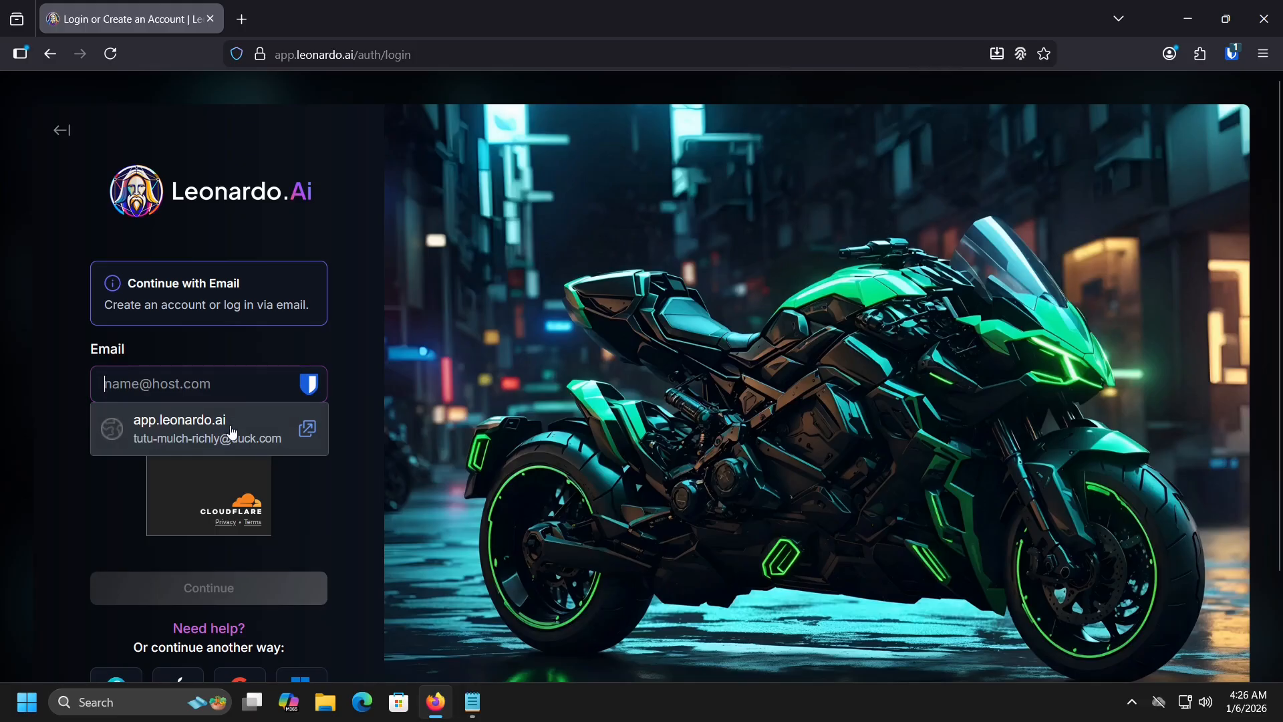
left_click(192, 429)
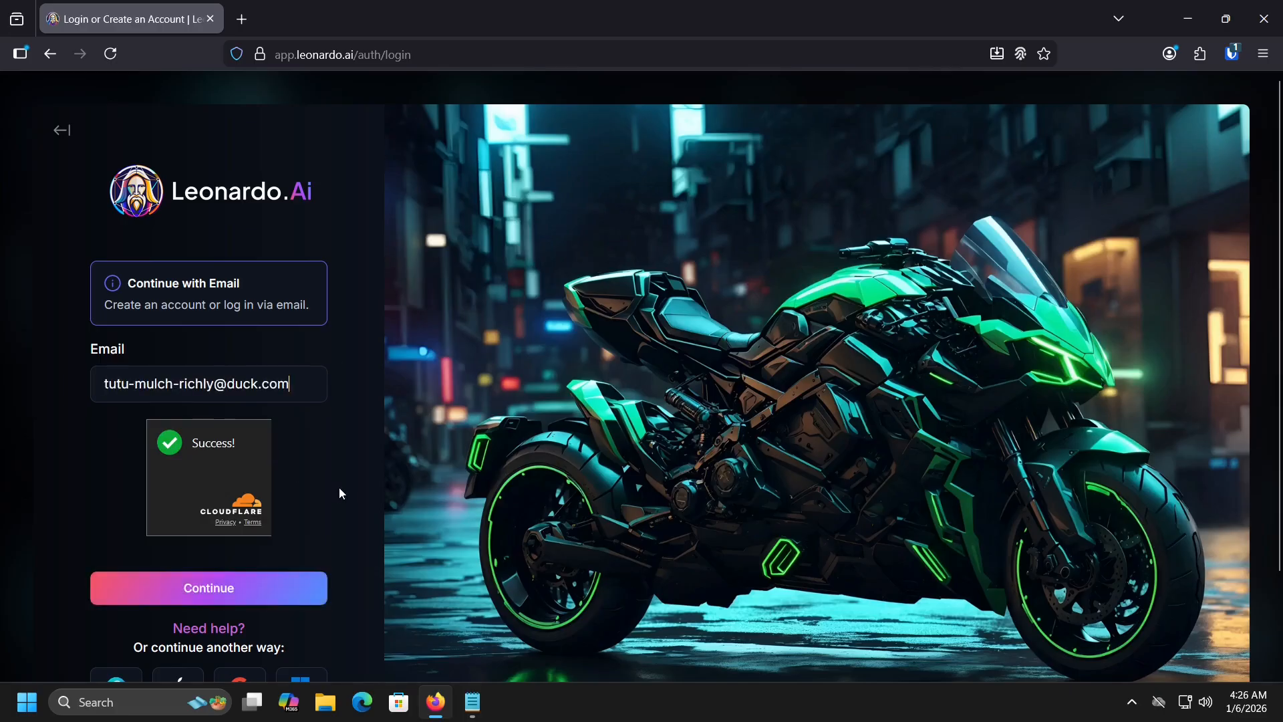
left_click(262, 591)
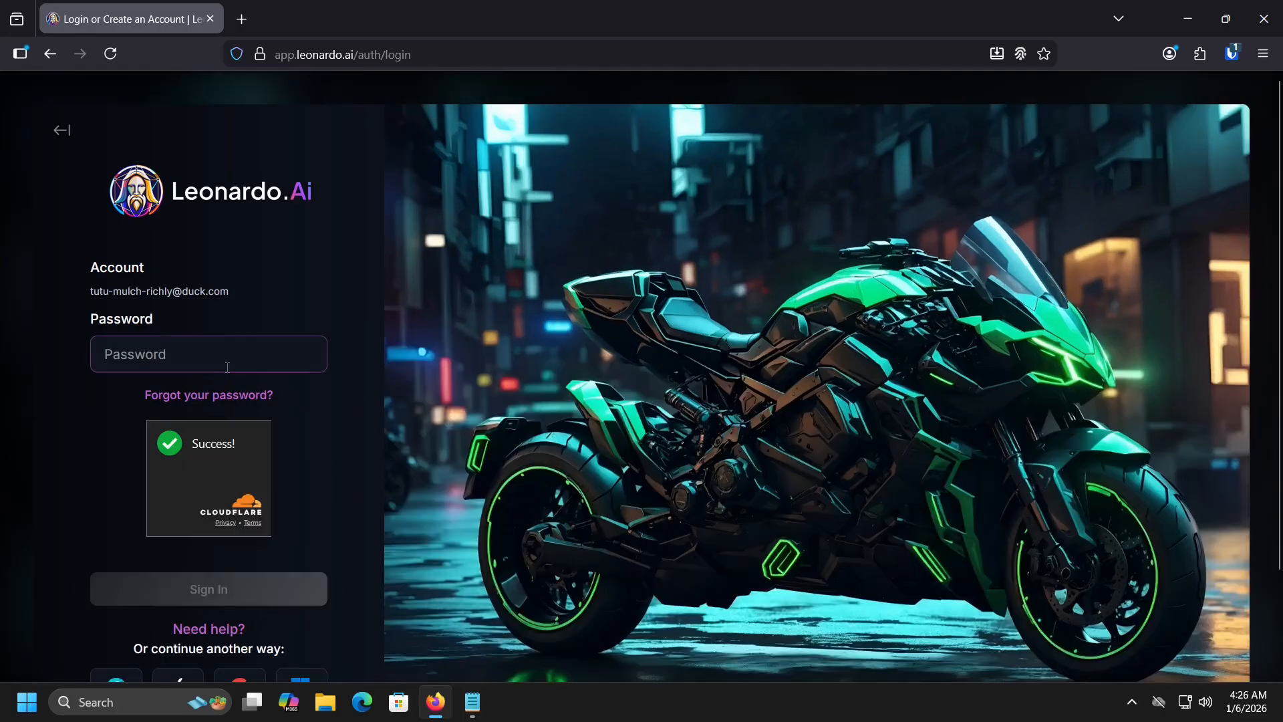
left_click(221, 366)
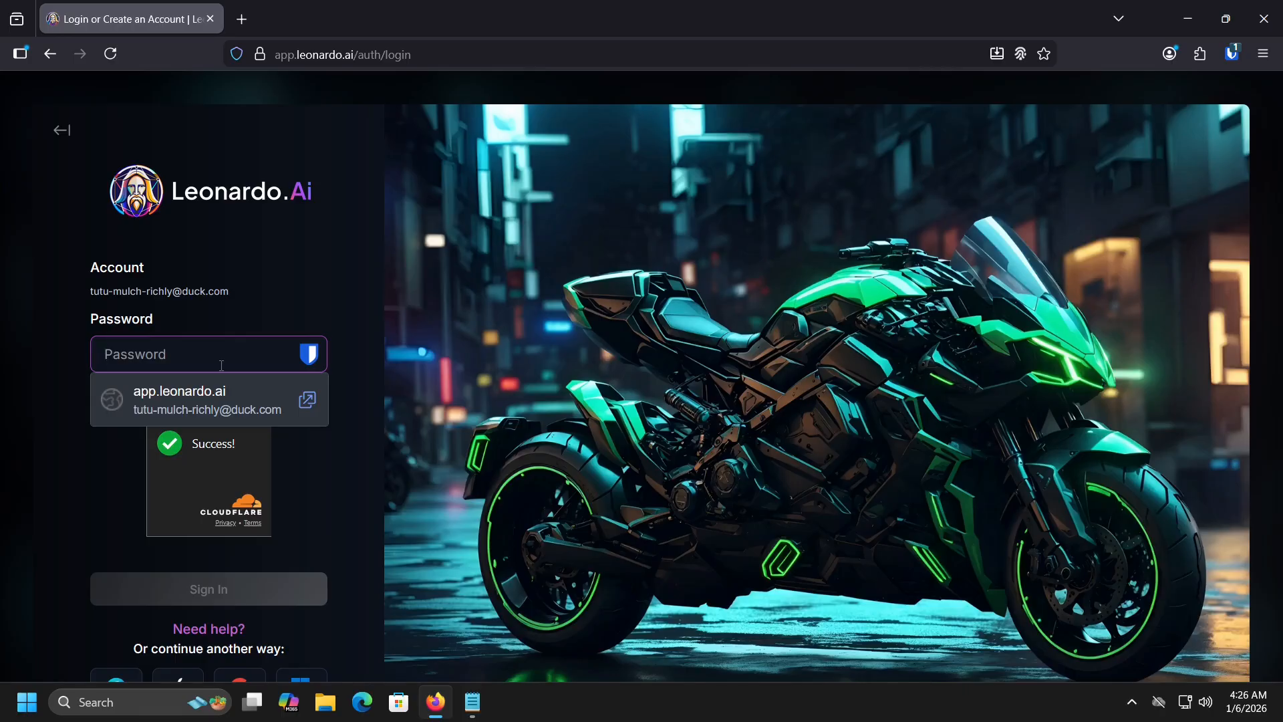
left_click(207, 400)
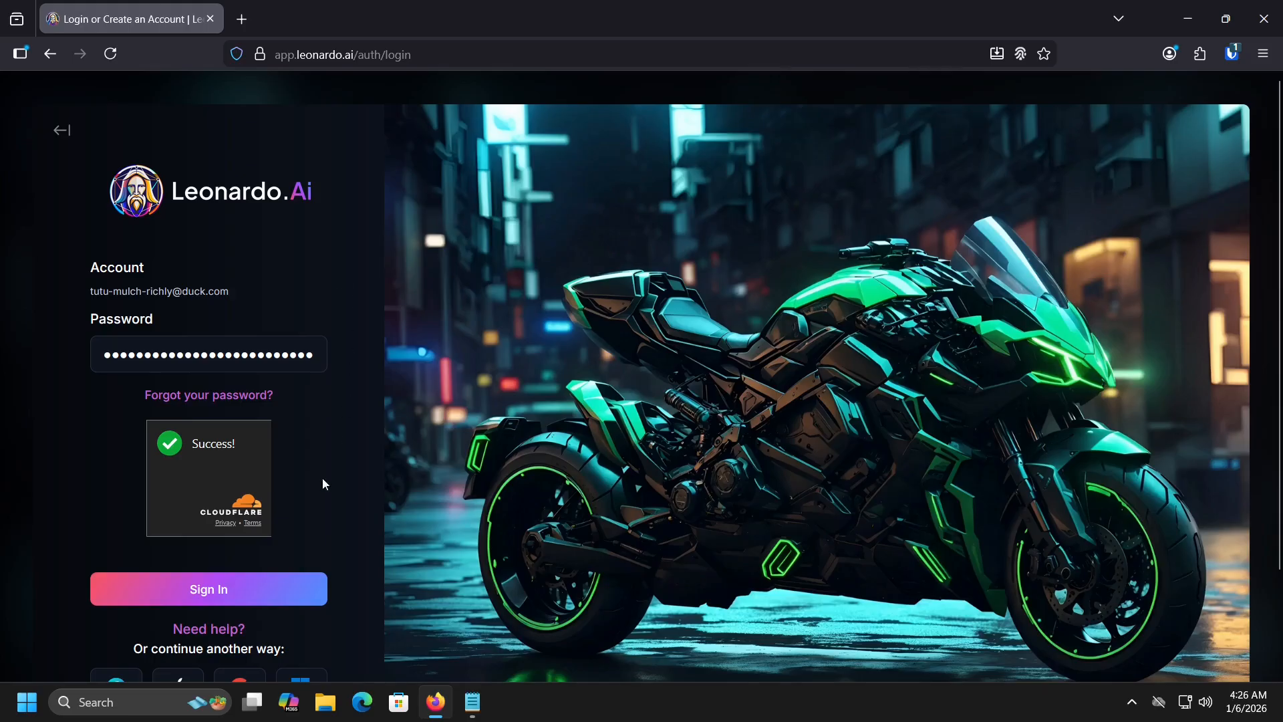
left_click(251, 590)
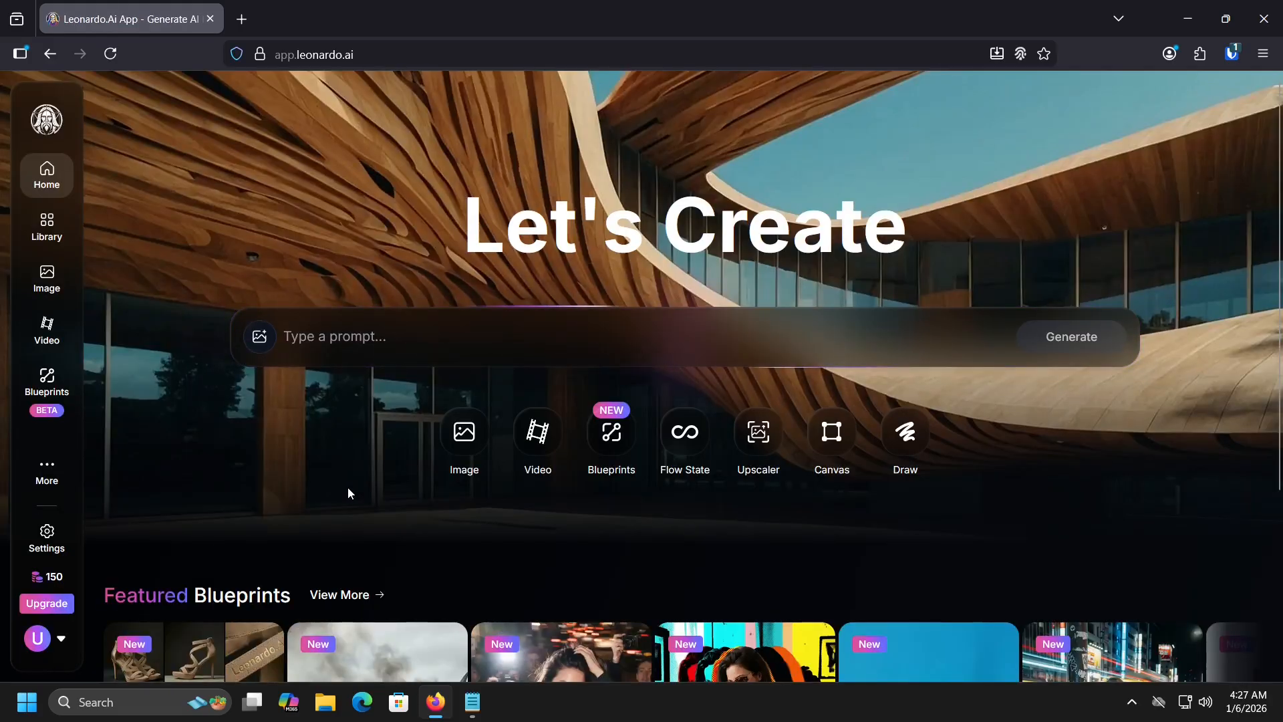
Step: Review Account security, keeping vault timeout on browser restart and timeout action Lock
left_click(1231, 55)
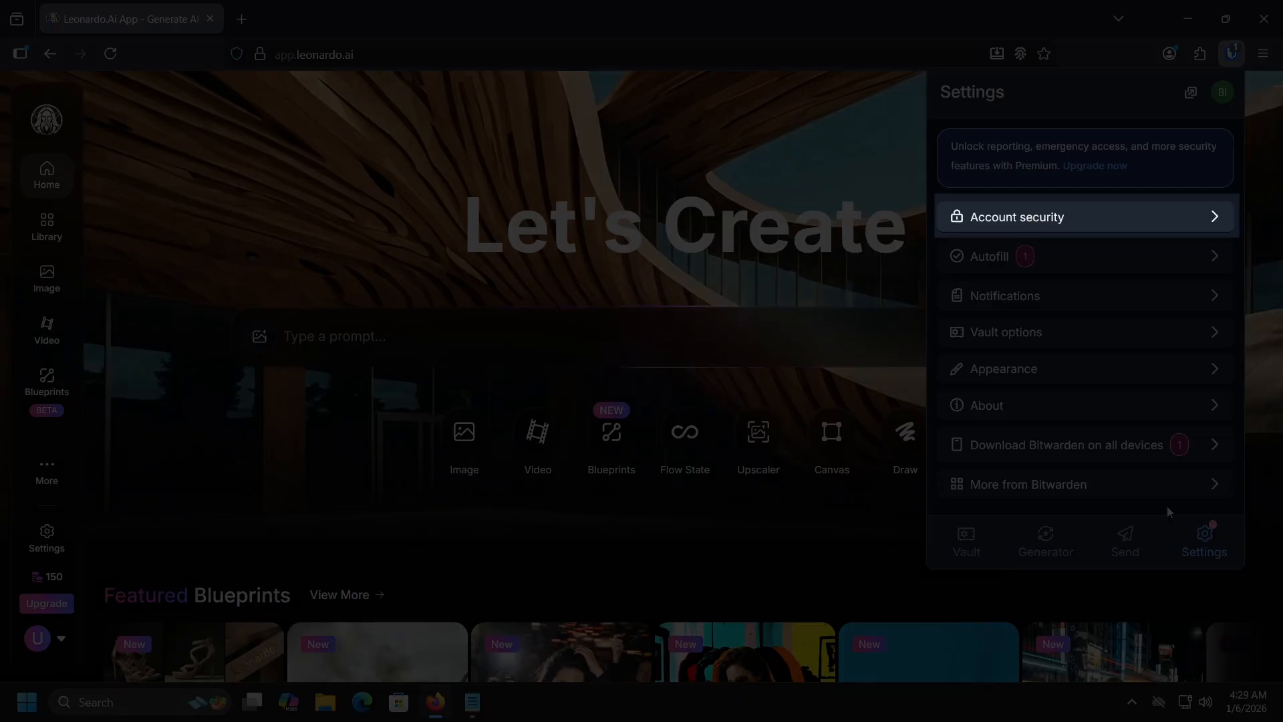
left_click(1036, 218)
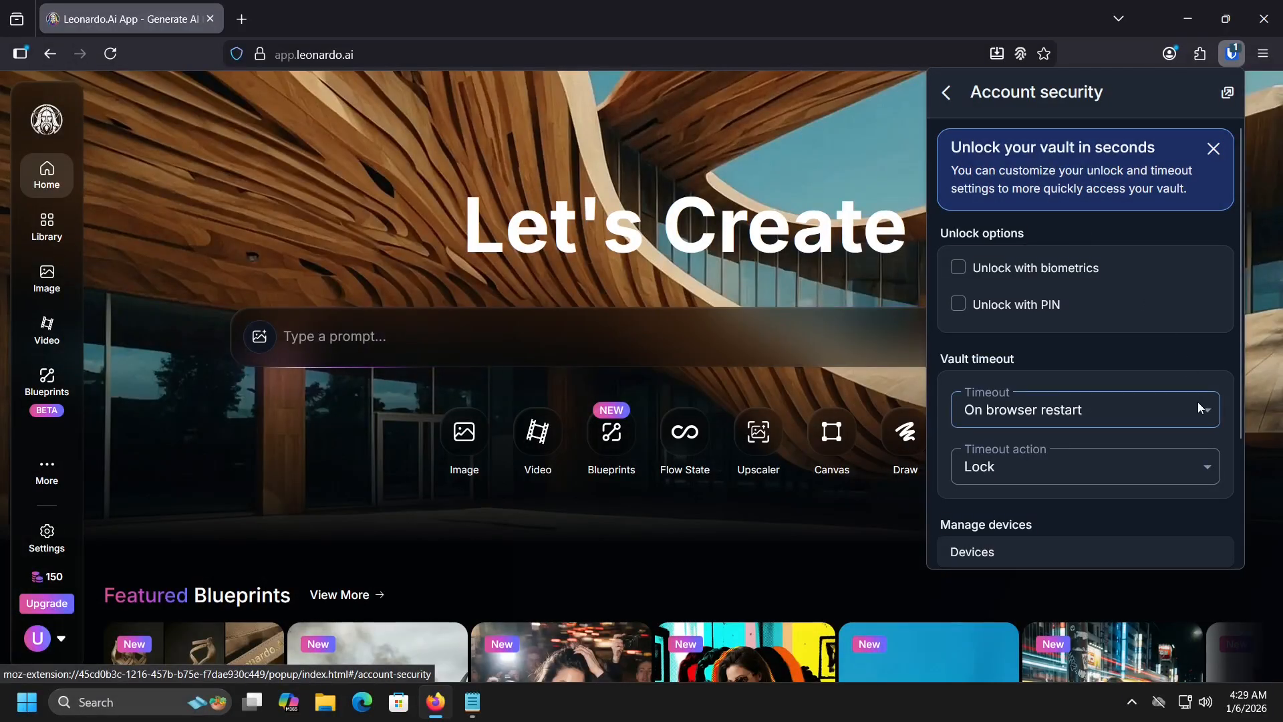
left_click(1197, 407)
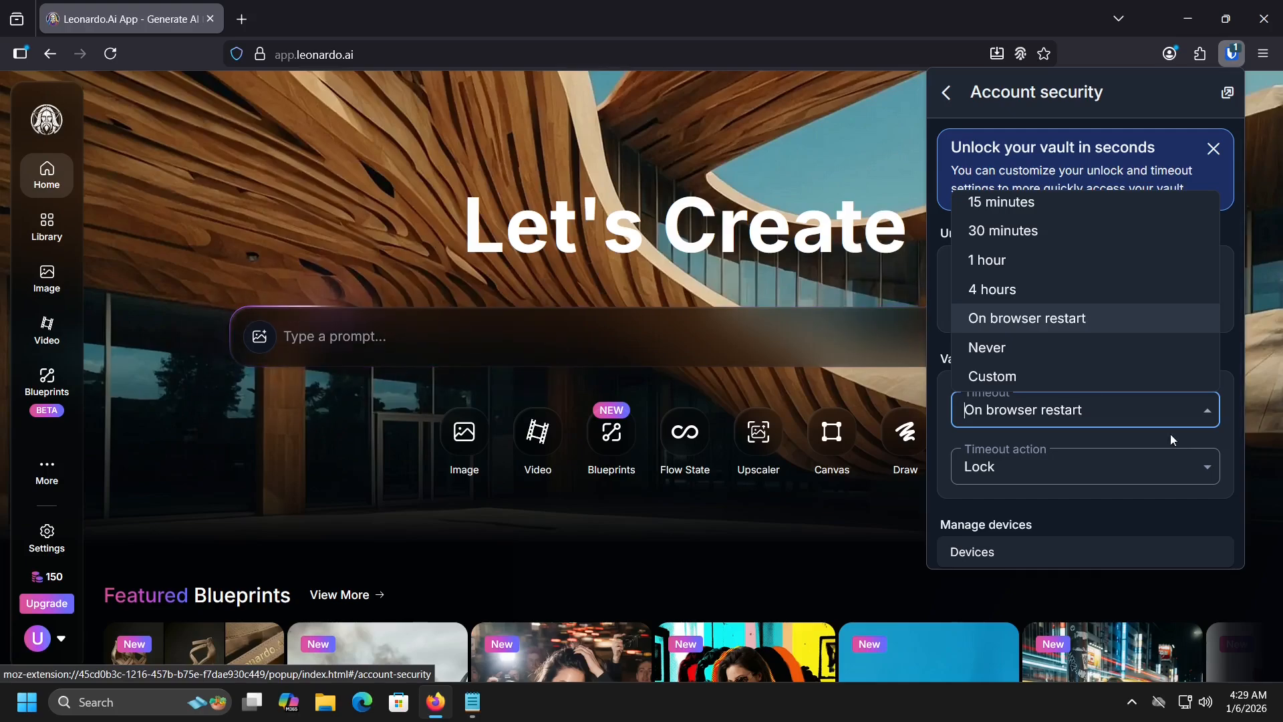
left_click(1076, 375)
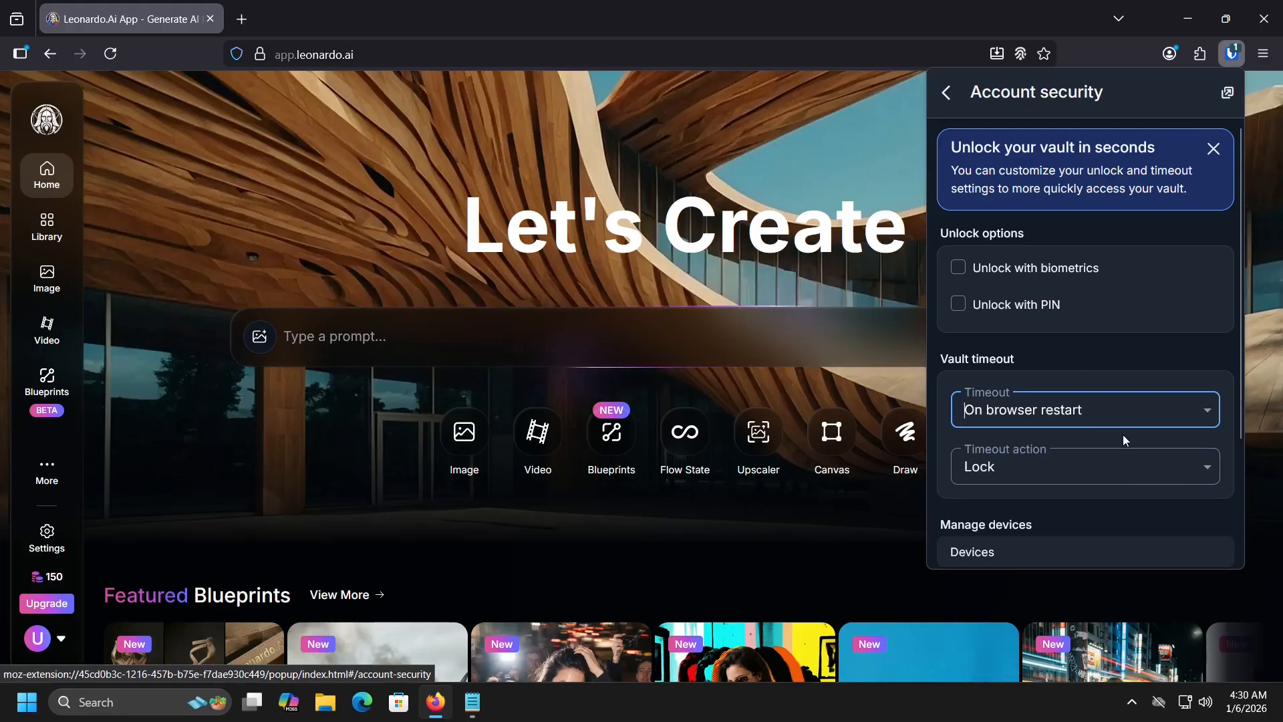
left_click(1205, 471)
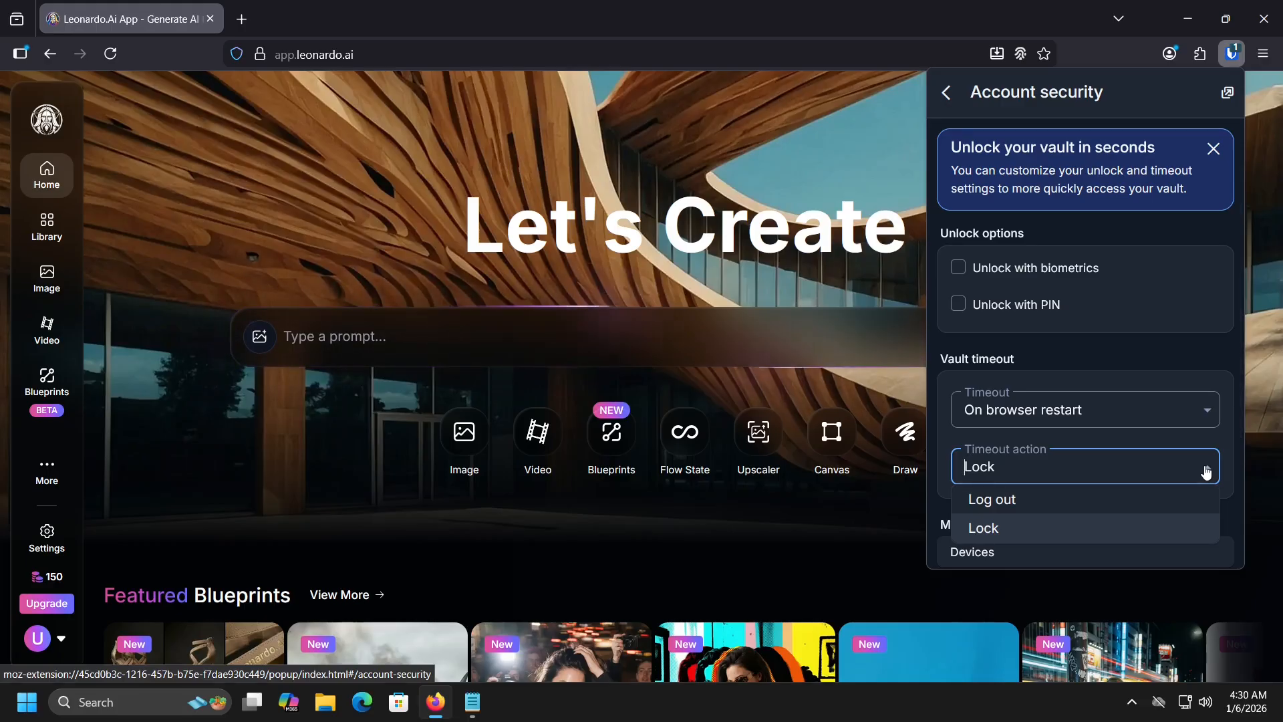
left_click(1173, 524)
Step: View the account's signed-in devices and the two-step login setup
scroll(1172, 524, "down", 2)
left_click(1181, 399)
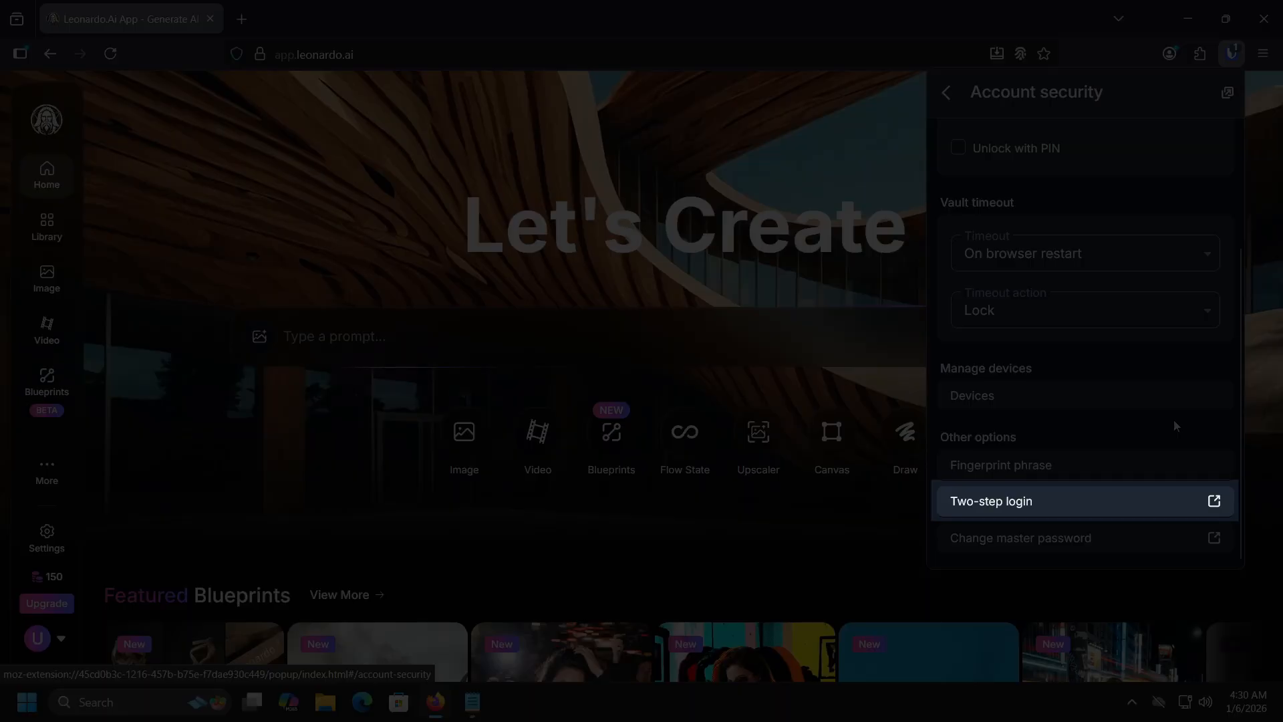
key("Tab")
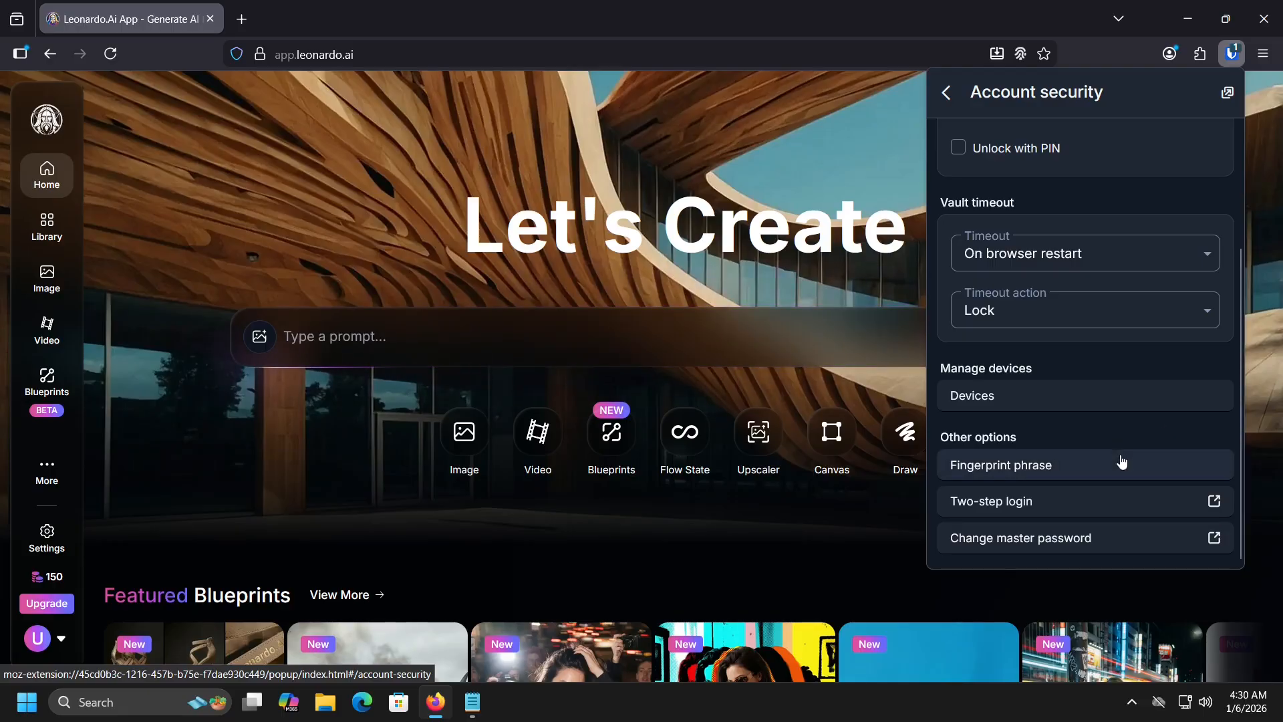
left_click(1096, 510)
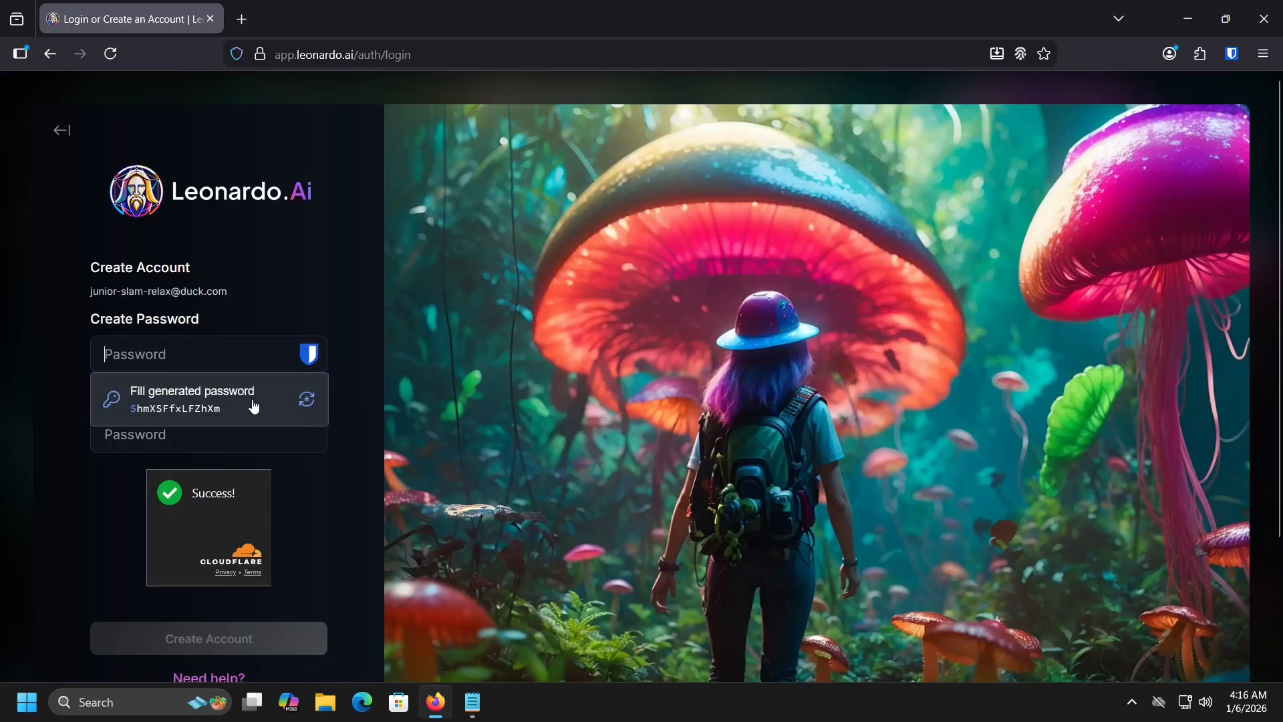
Step: Cycle through several fresh suggested passwords in the sign-up password field
left_click(308, 405)
left_click(309, 407)
left_click(310, 407)
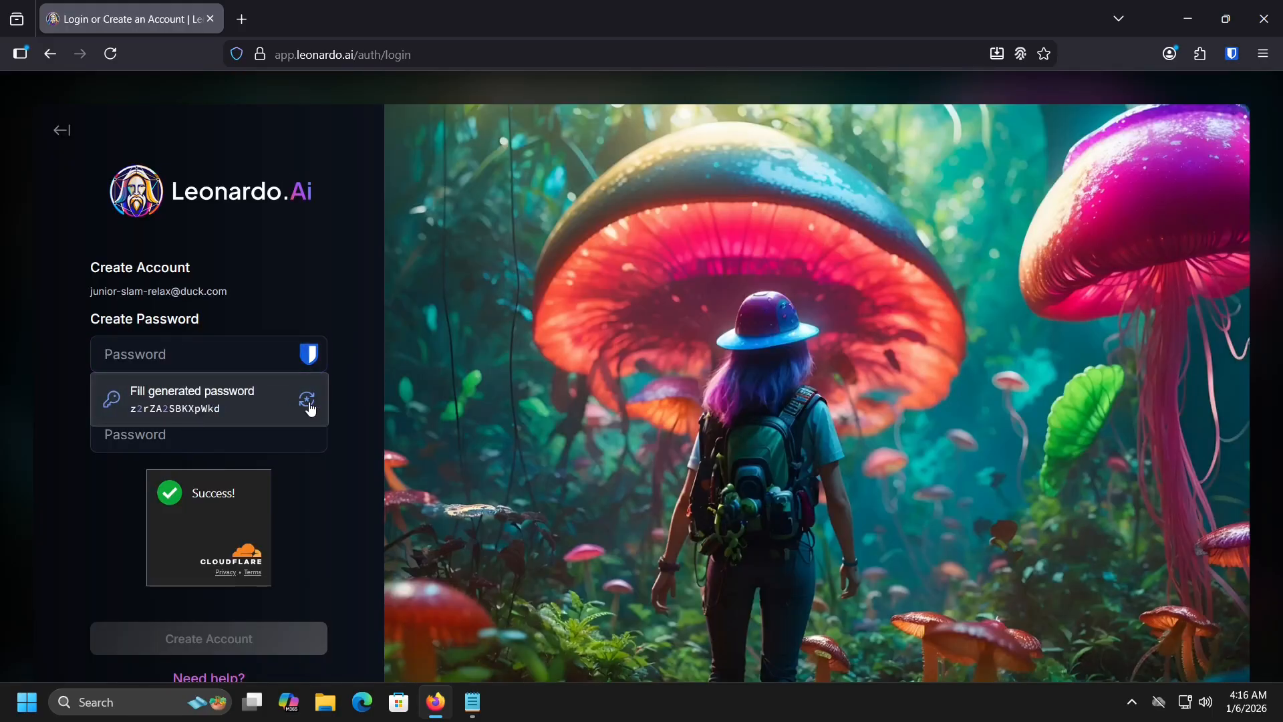
left_click(309, 406)
Step: In Bitwarden's Generator, set password length to 57 and include special characters !@#$%^&*
left_click(1230, 53)
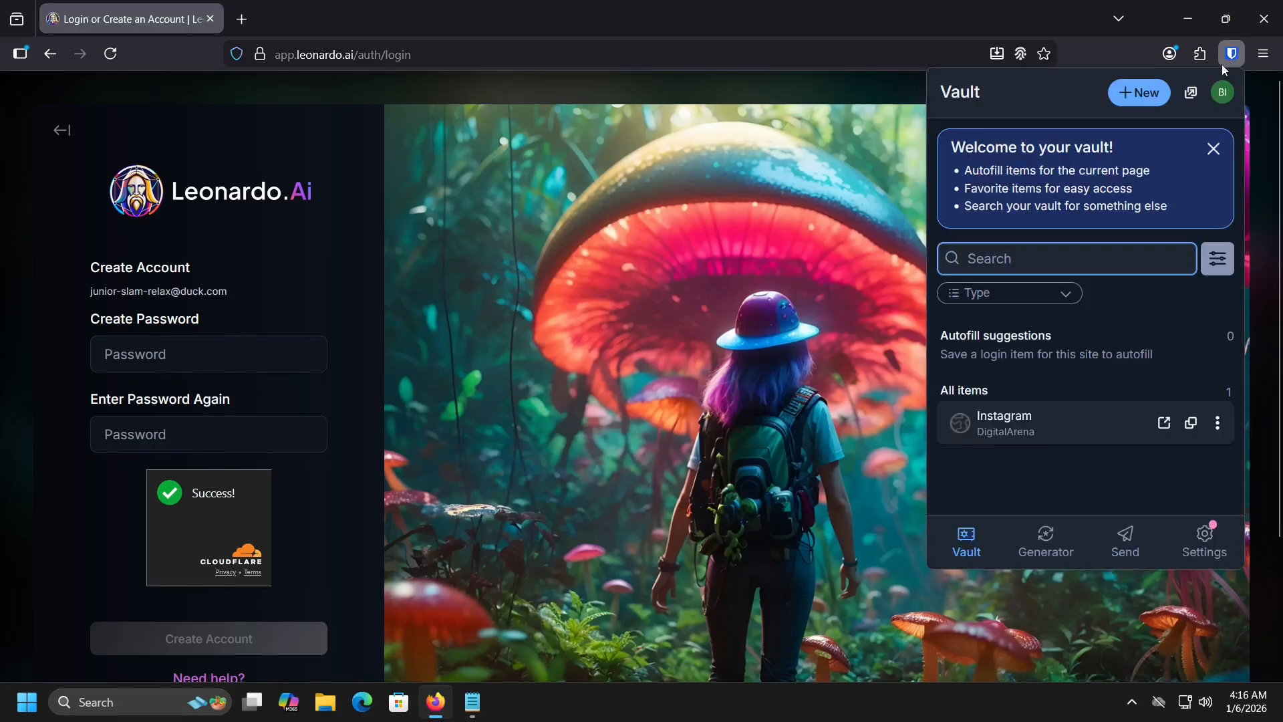
left_click(1054, 553)
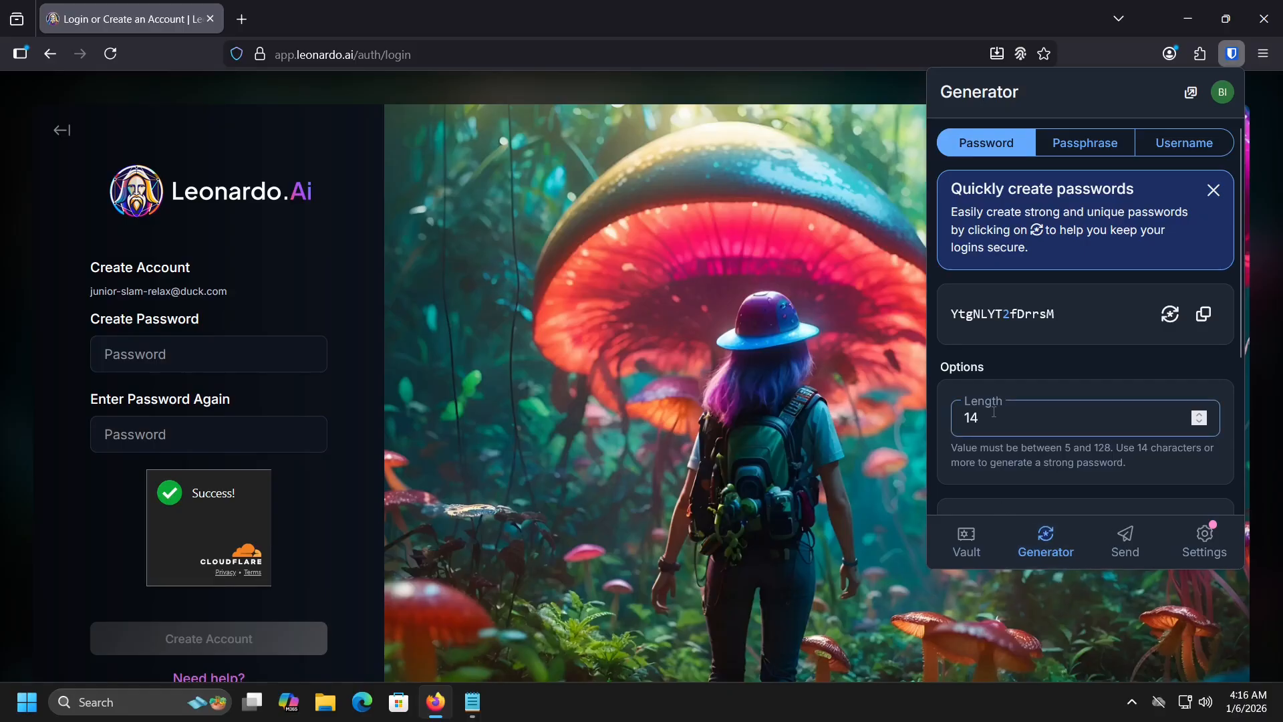
left_click_drag(1016, 412, 965, 401)
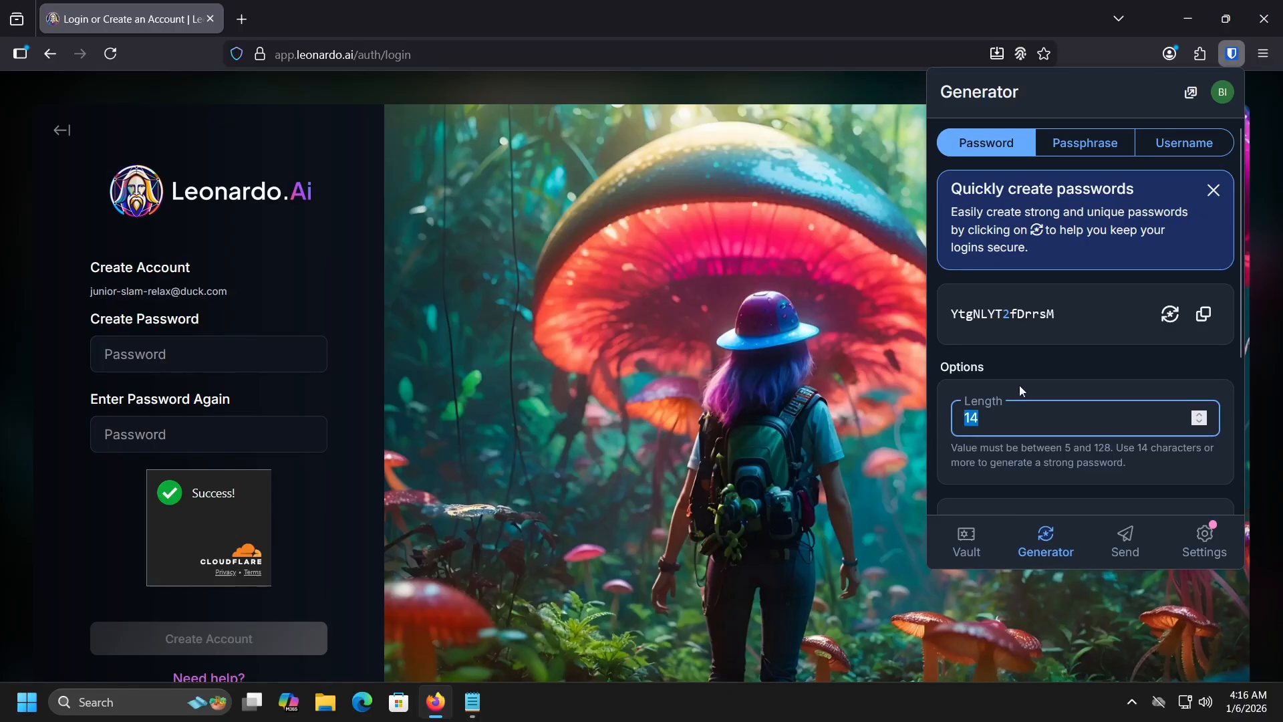
key("Left")
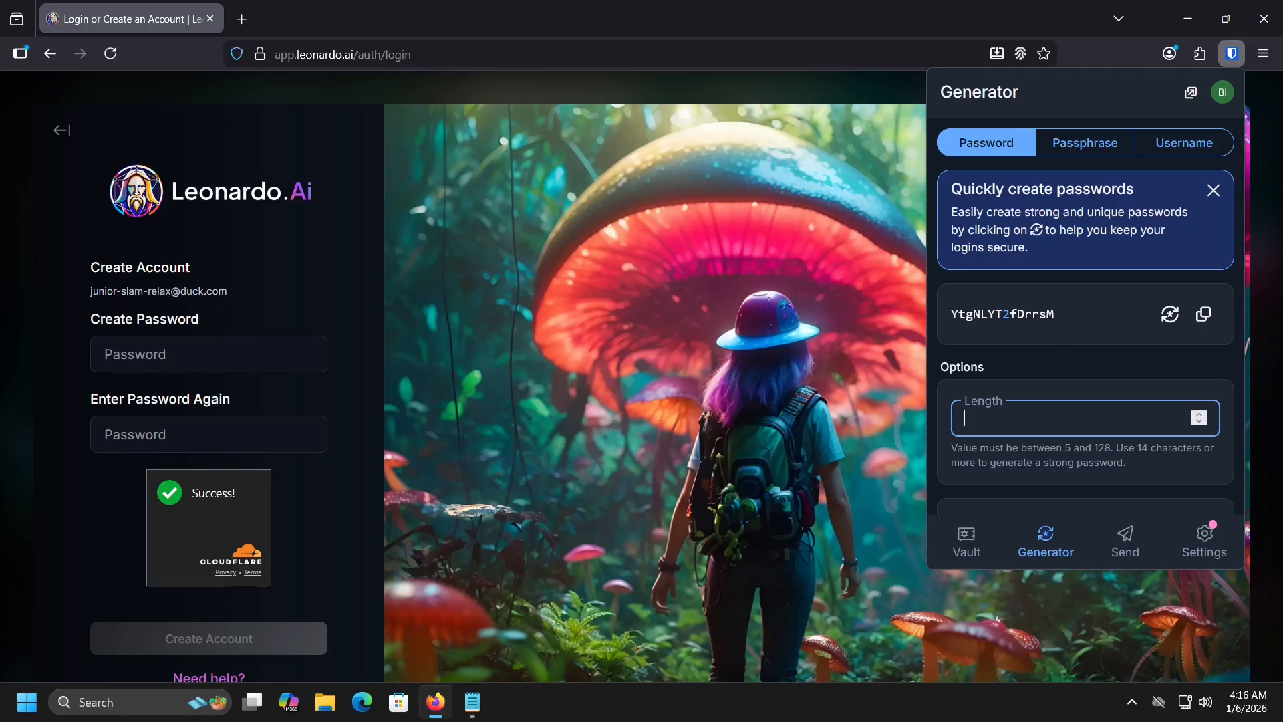
type("57")
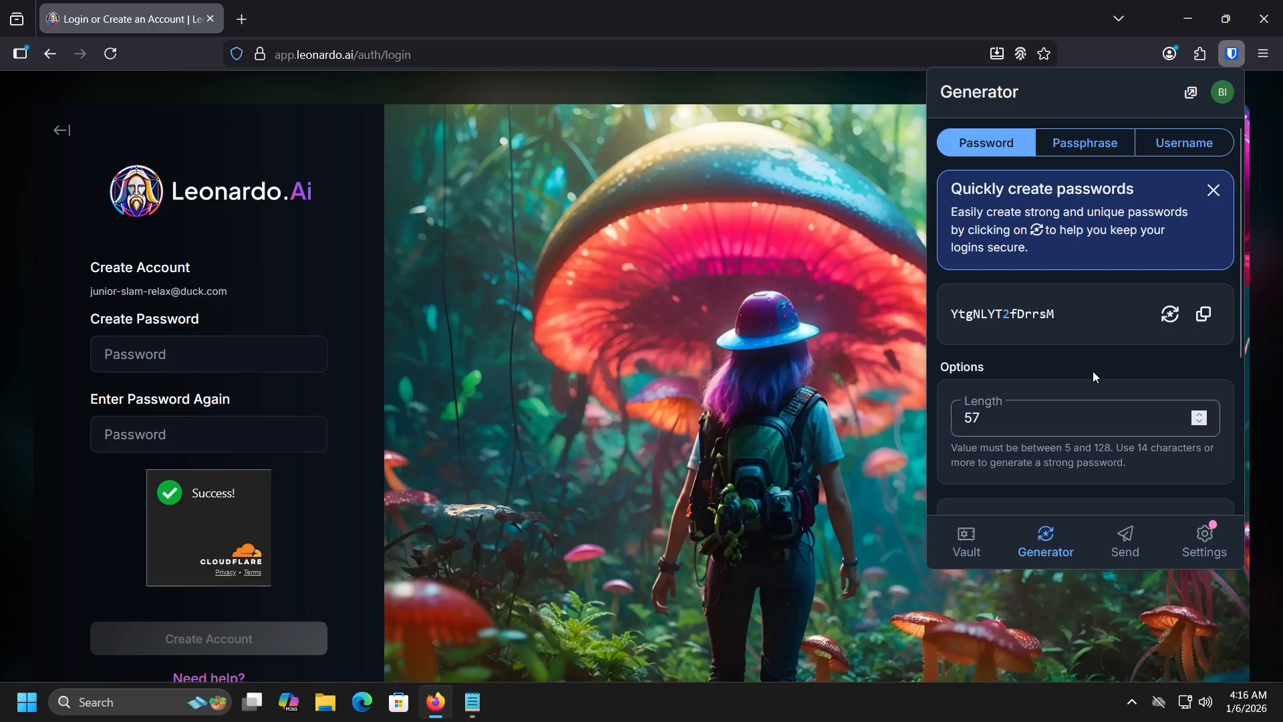
scroll(1088, 374, "down", 3)
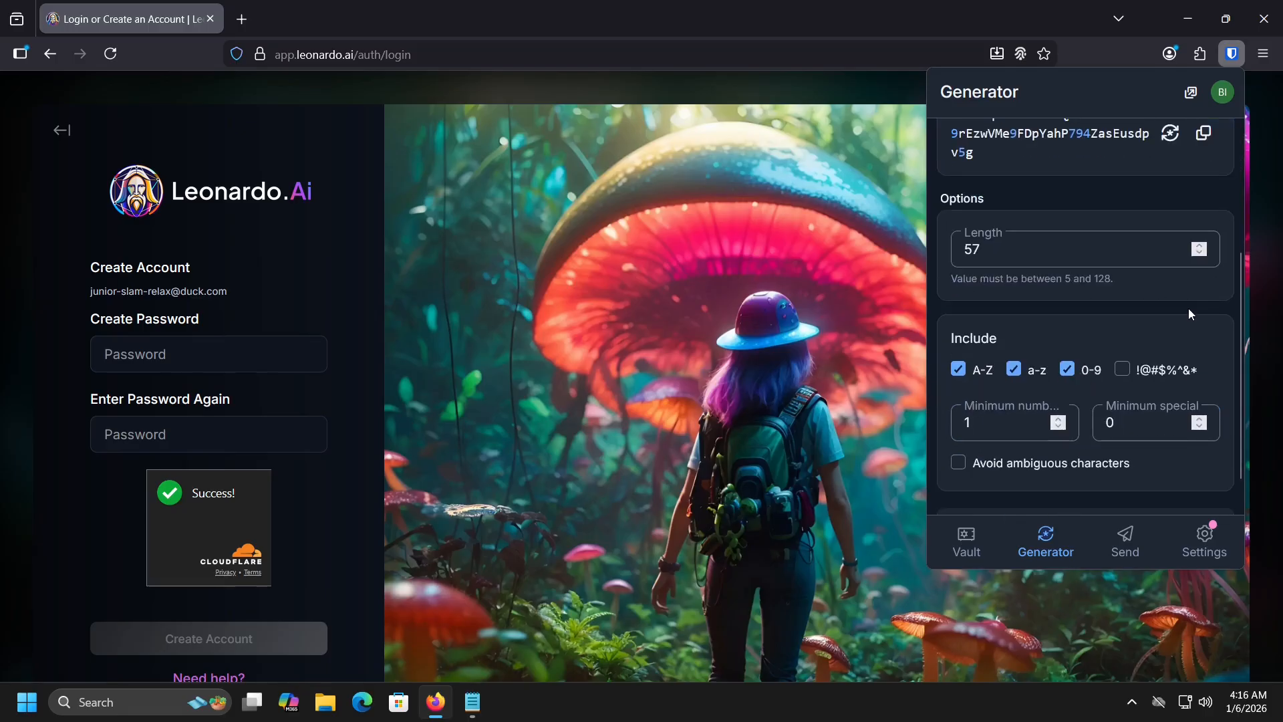
left_click(1123, 370)
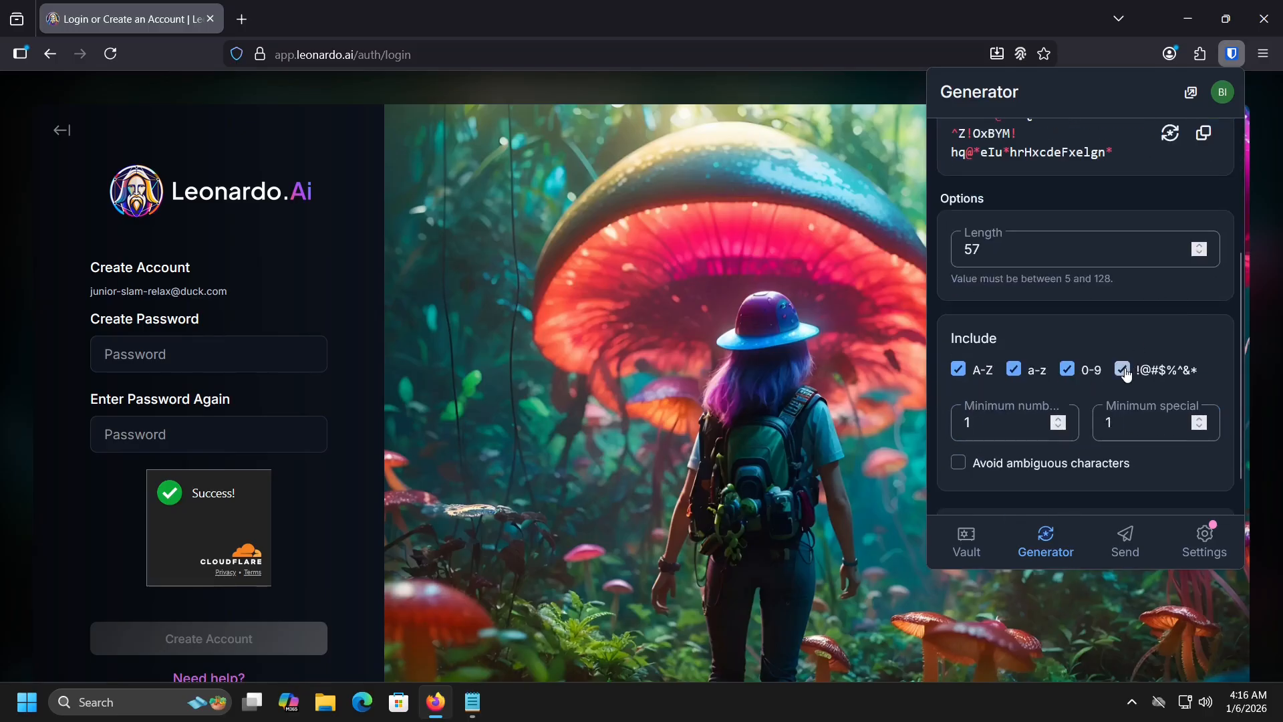
left_click_drag(991, 423, 935, 418)
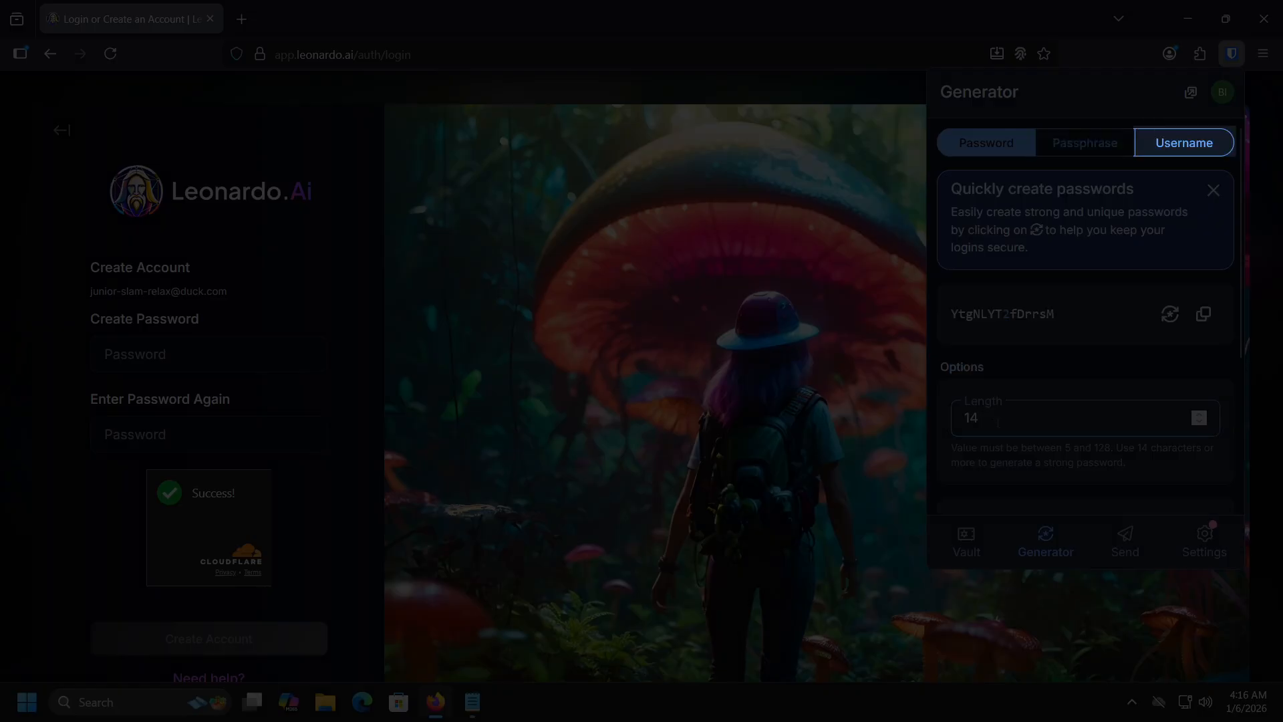
Step: Refresh the Create Password suggestion so it uses the new 57-character settings
left_click(163, 352)
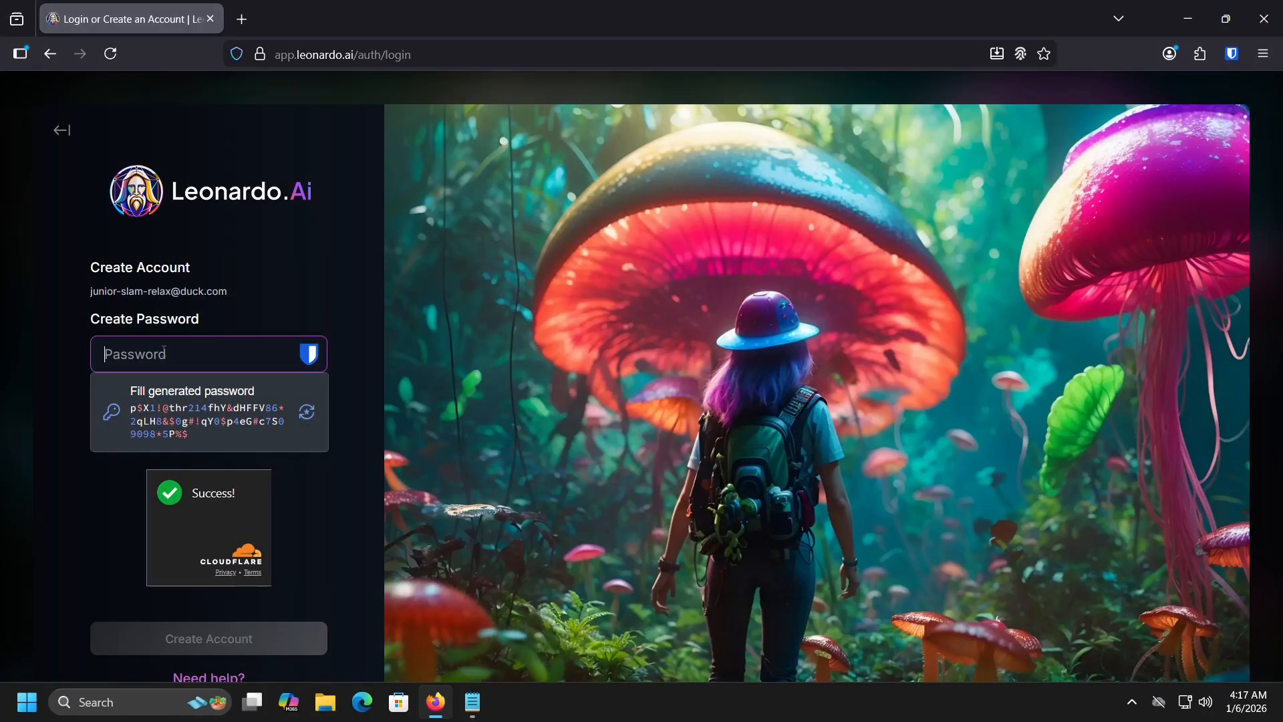
left_click(309, 420)
left_click(309, 414)
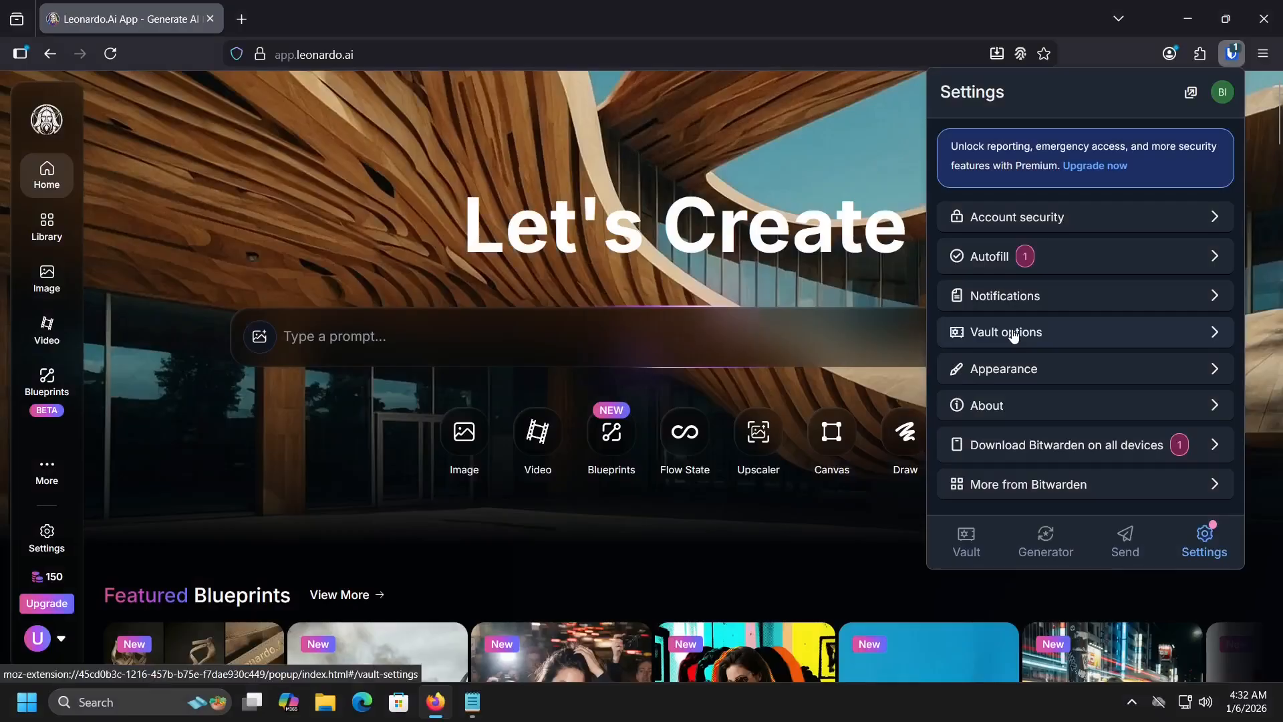
Step: Open Vault options > Export vault and choose the .json (Encrypted) format
left_click(1009, 332)
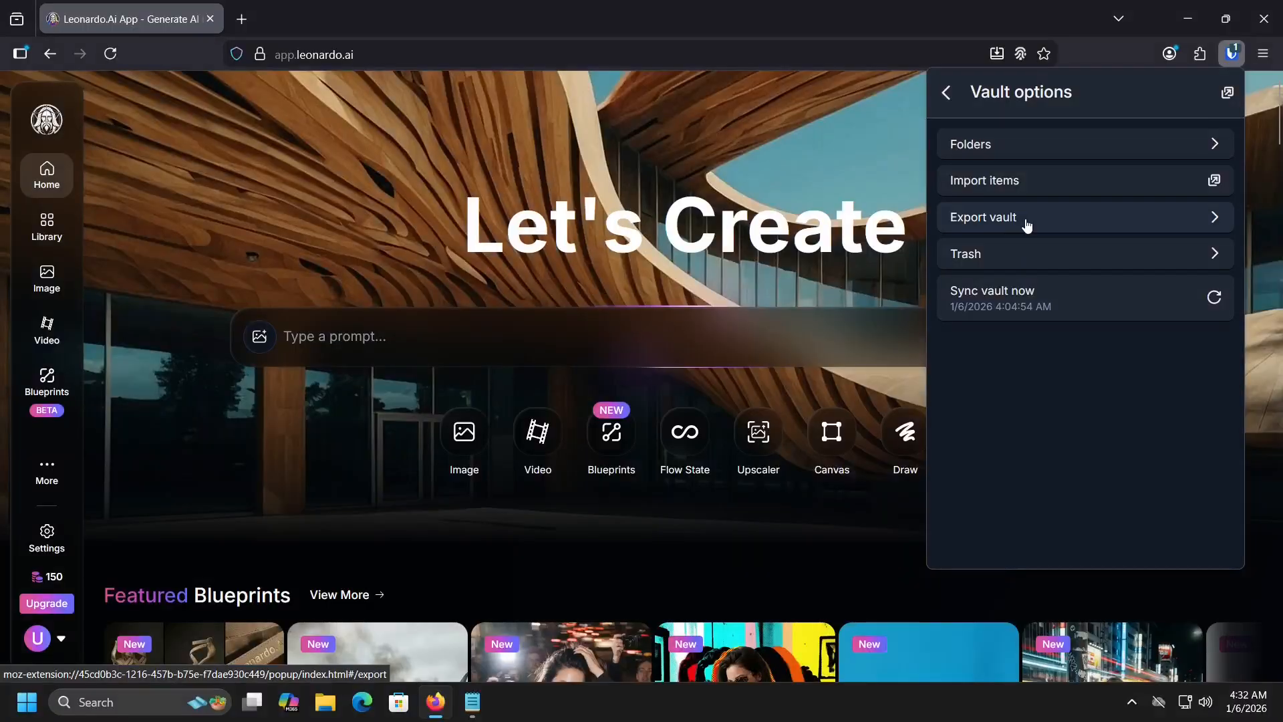
left_click(1028, 225)
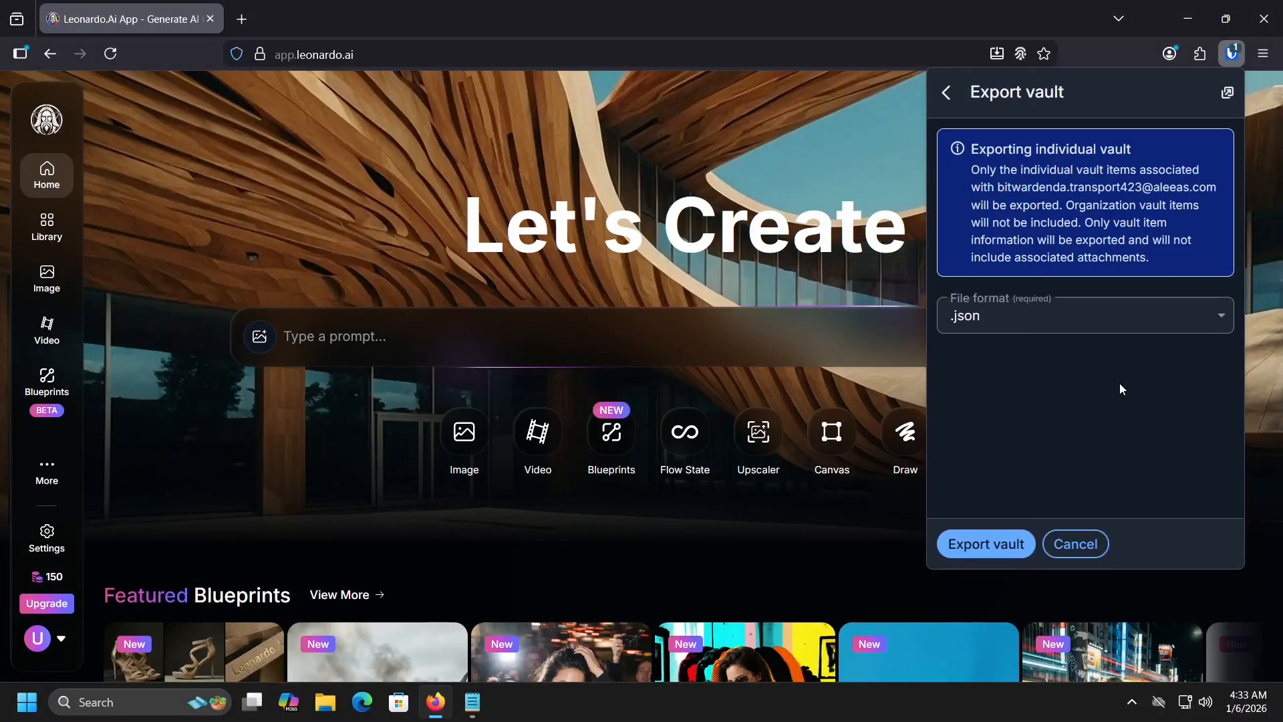
left_click(1223, 319)
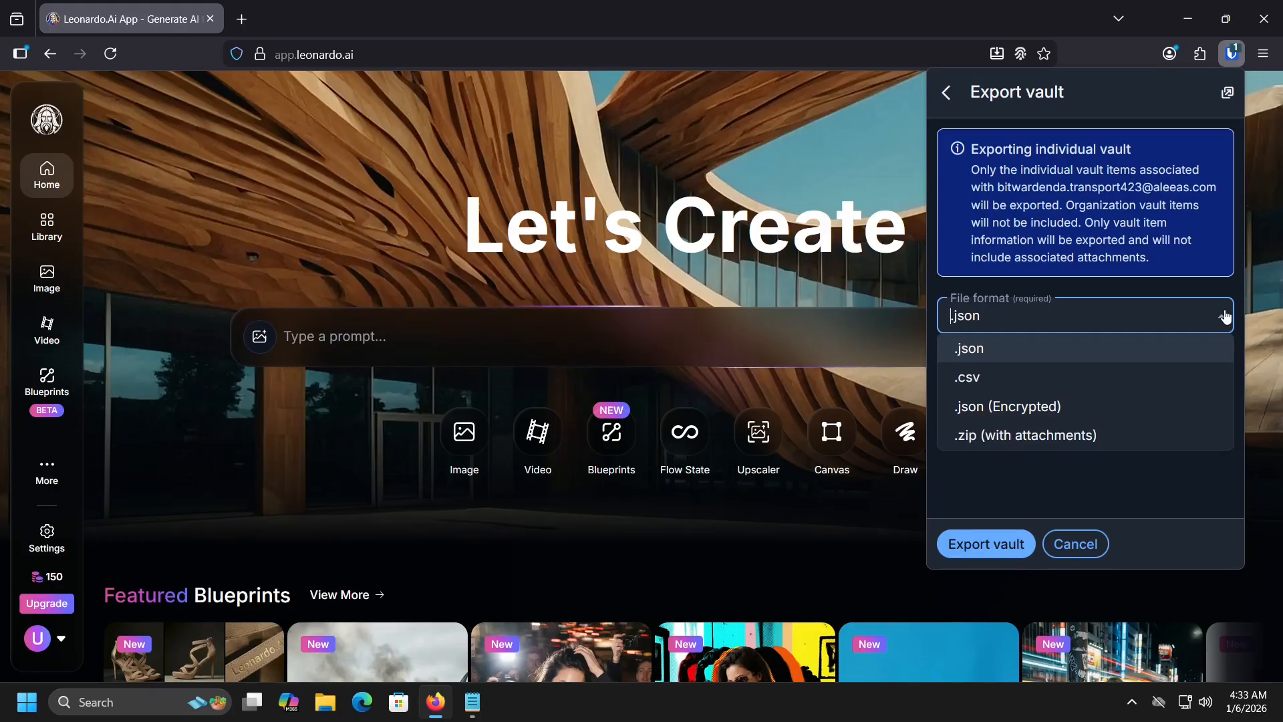
left_click(1117, 407)
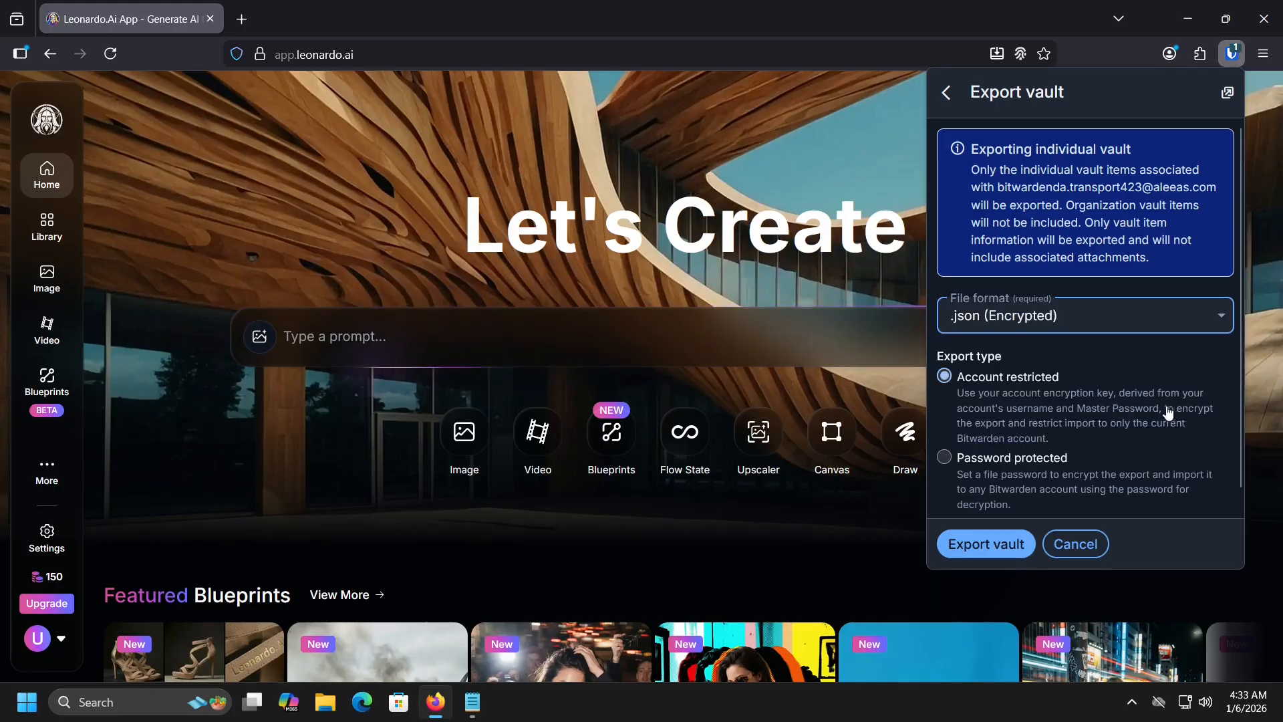
Step: Make the export password protected with a file password, then export the vault
left_click(1139, 446)
scroll(1153, 404, "down", 3)
left_click(1096, 377)
type("••••••••••••")
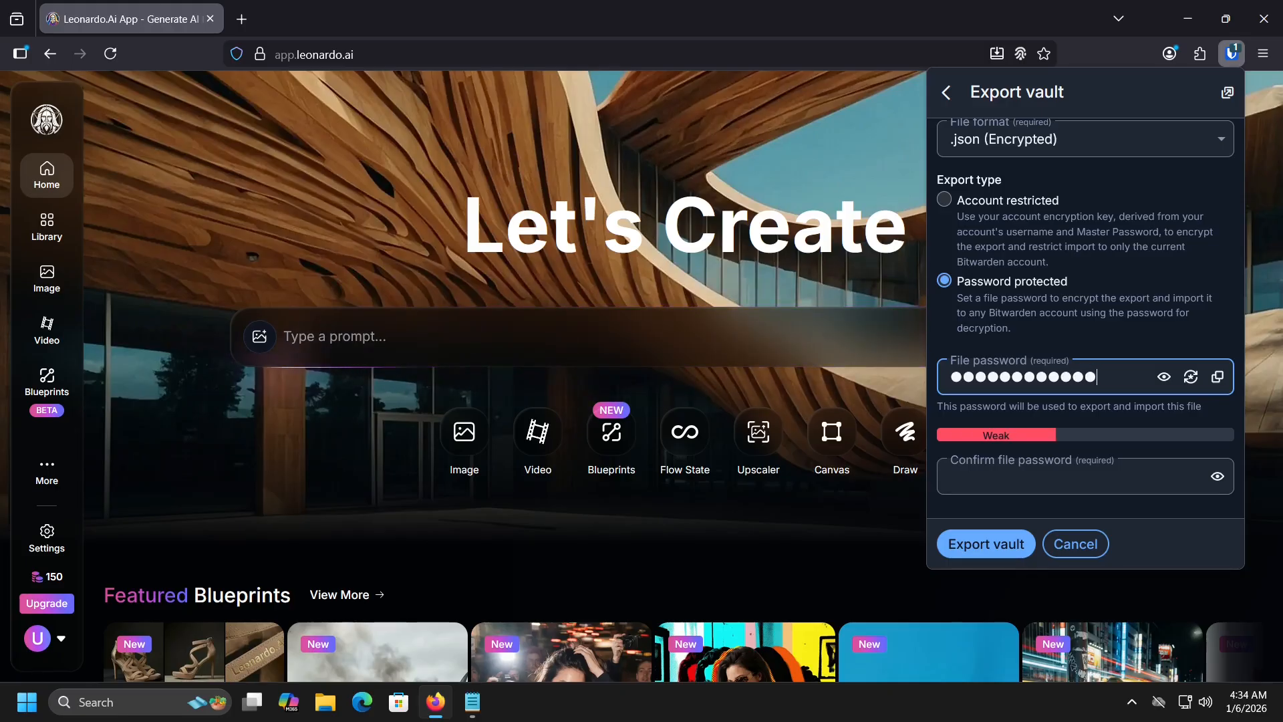
type("••")
left_click(1070, 477)
type("••••••••••••••")
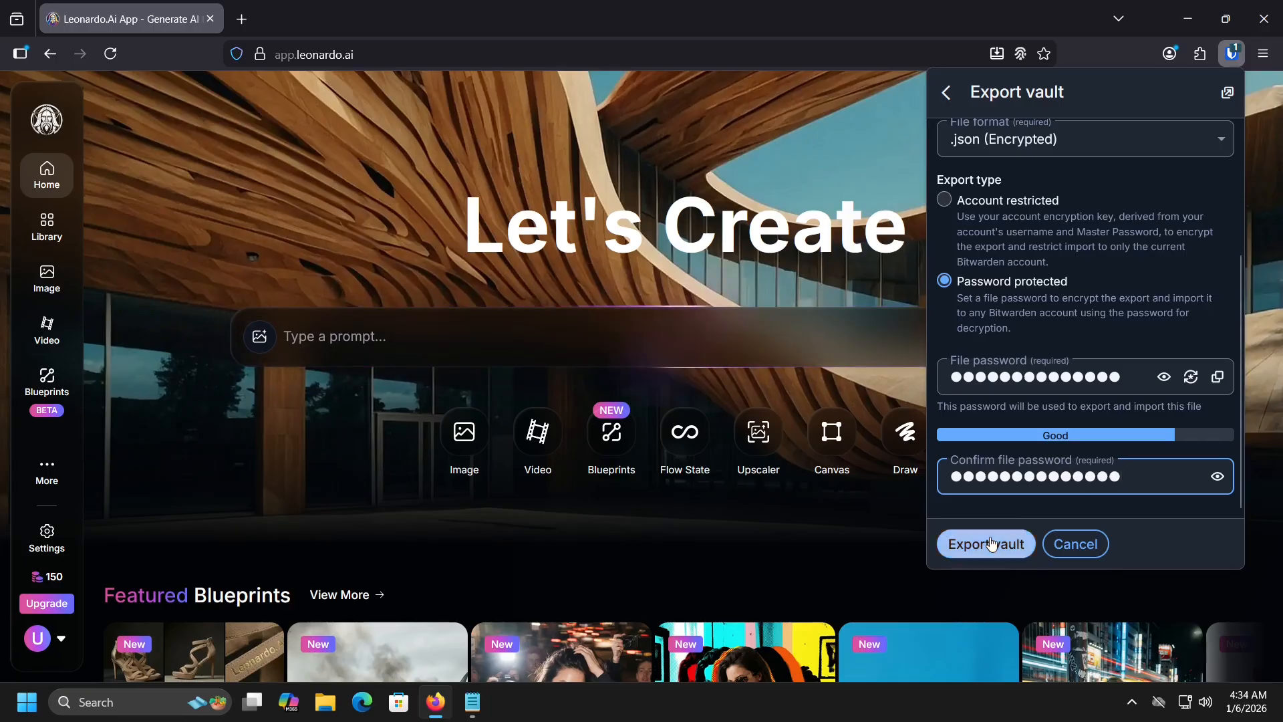
left_click(982, 544)
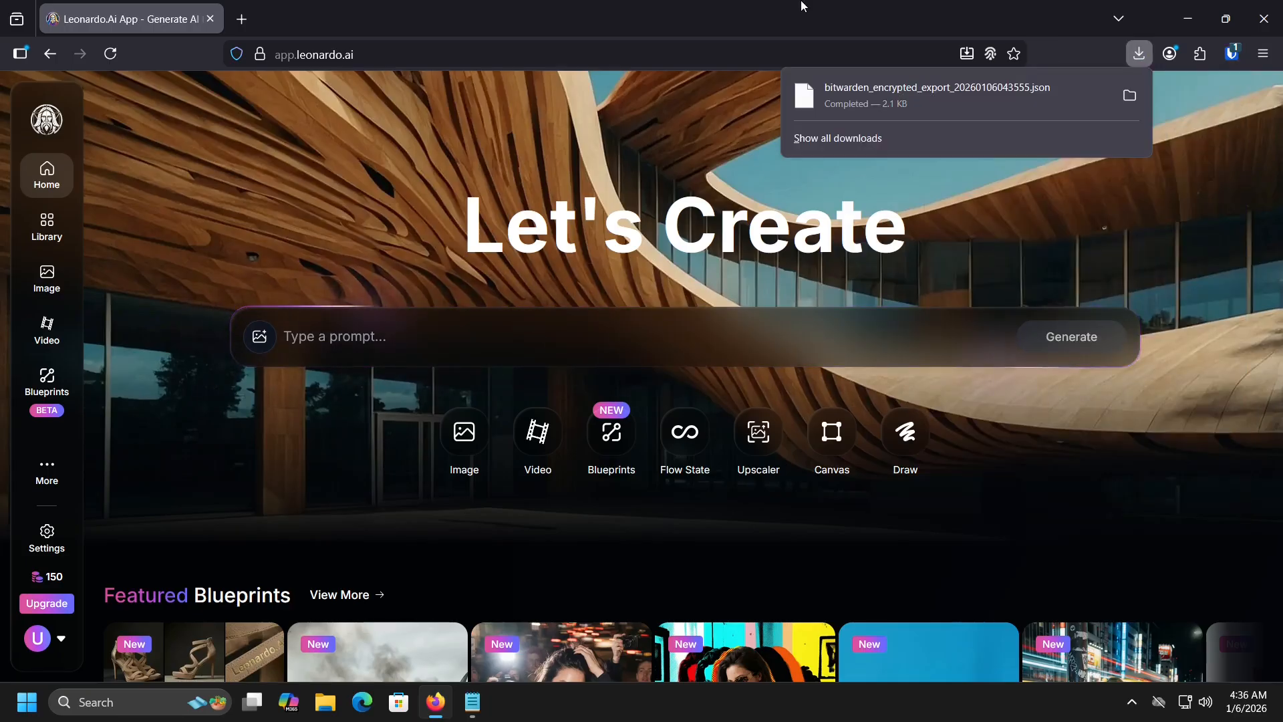
left_click(803, 6)
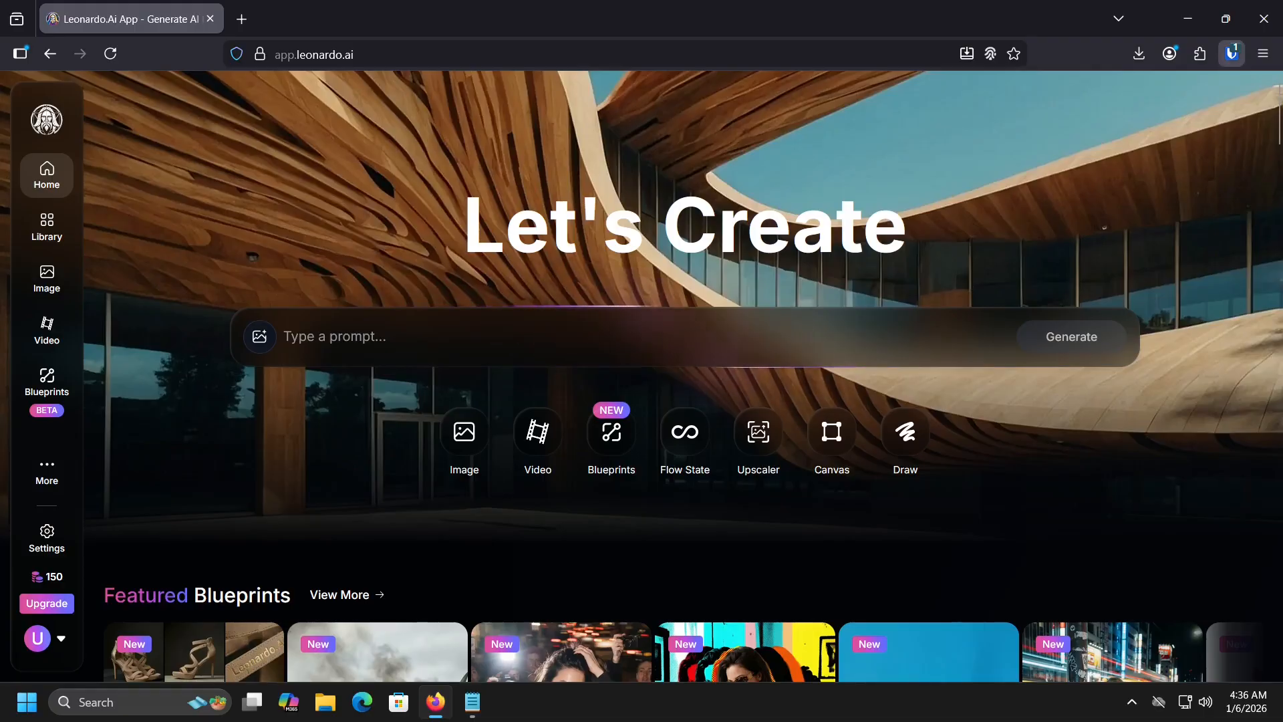
Step: Under Import items, pick the bitwarden_encrypted_export .json file from Downloads
left_click(1230, 52)
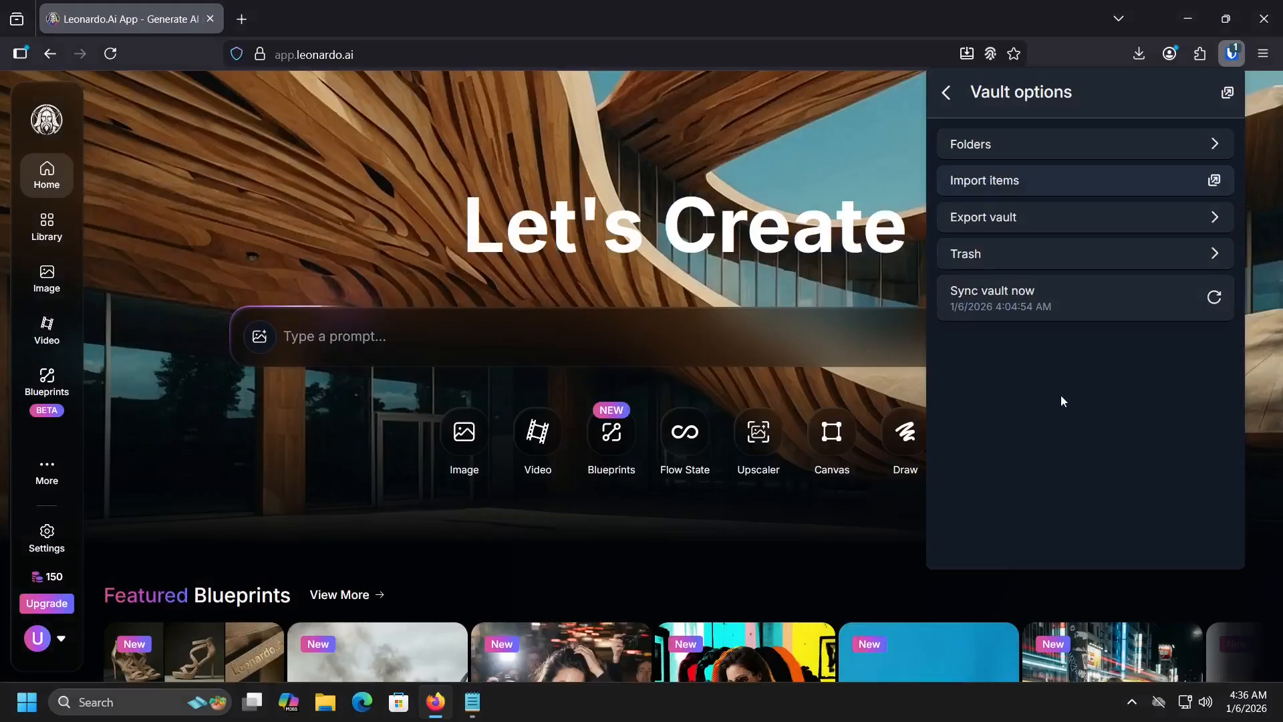
left_click(1130, 180)
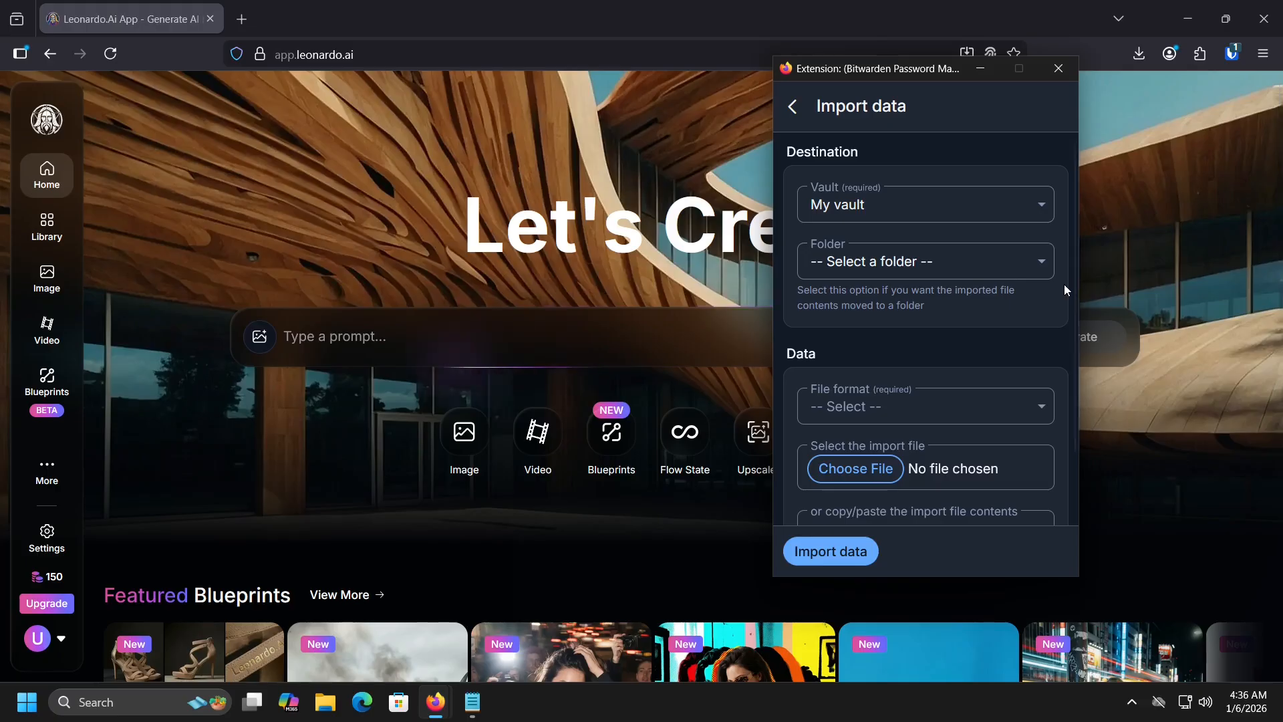
scroll(1023, 312, "down", 2)
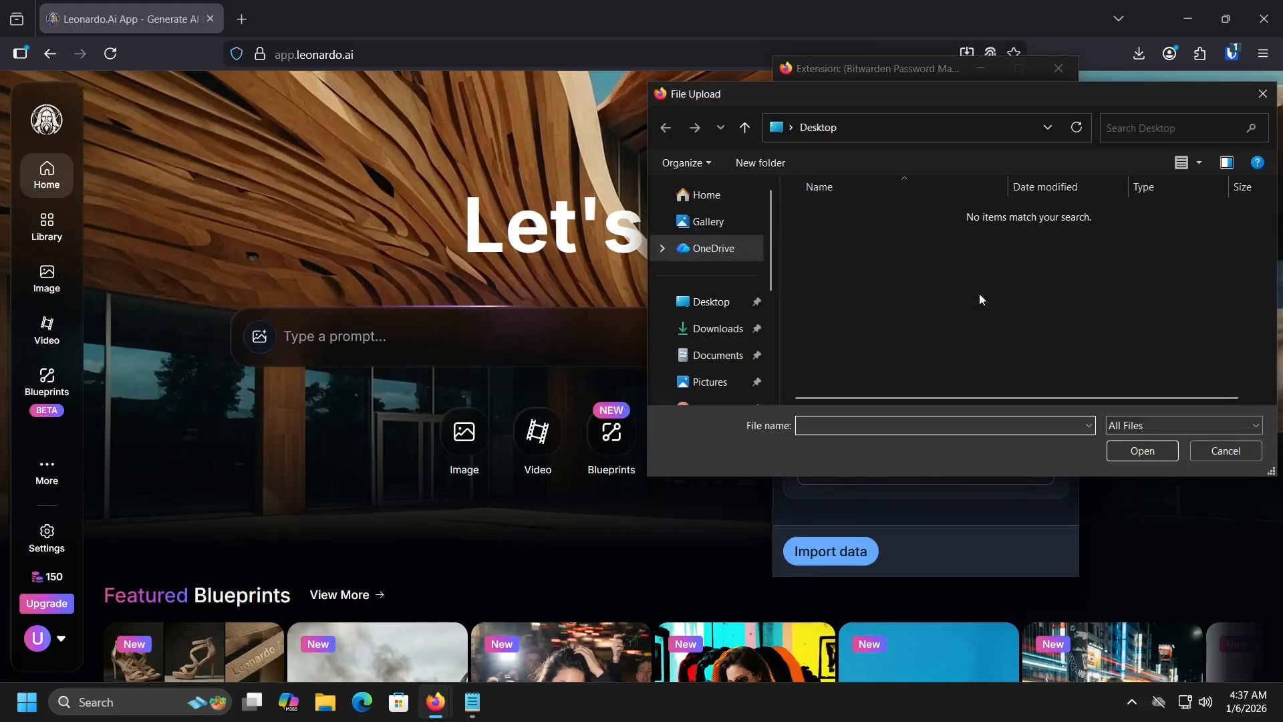
left_click(720, 329)
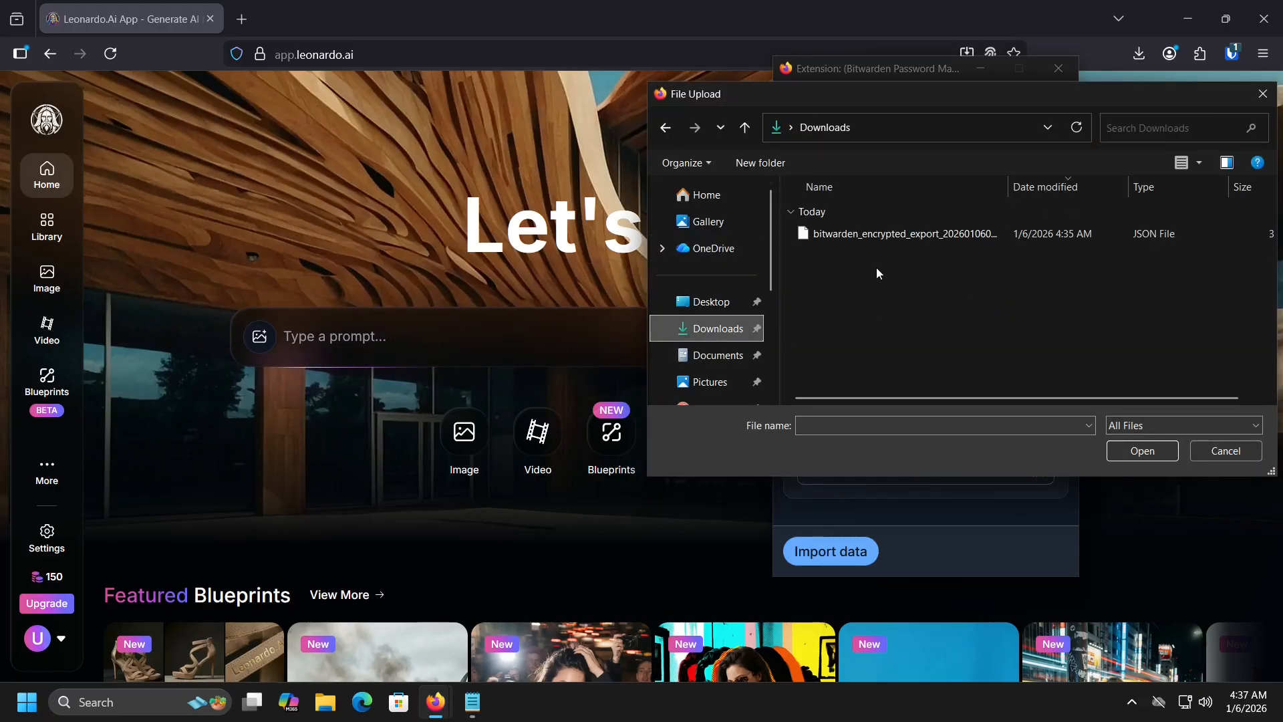
left_click(899, 234)
left_click(1151, 452)
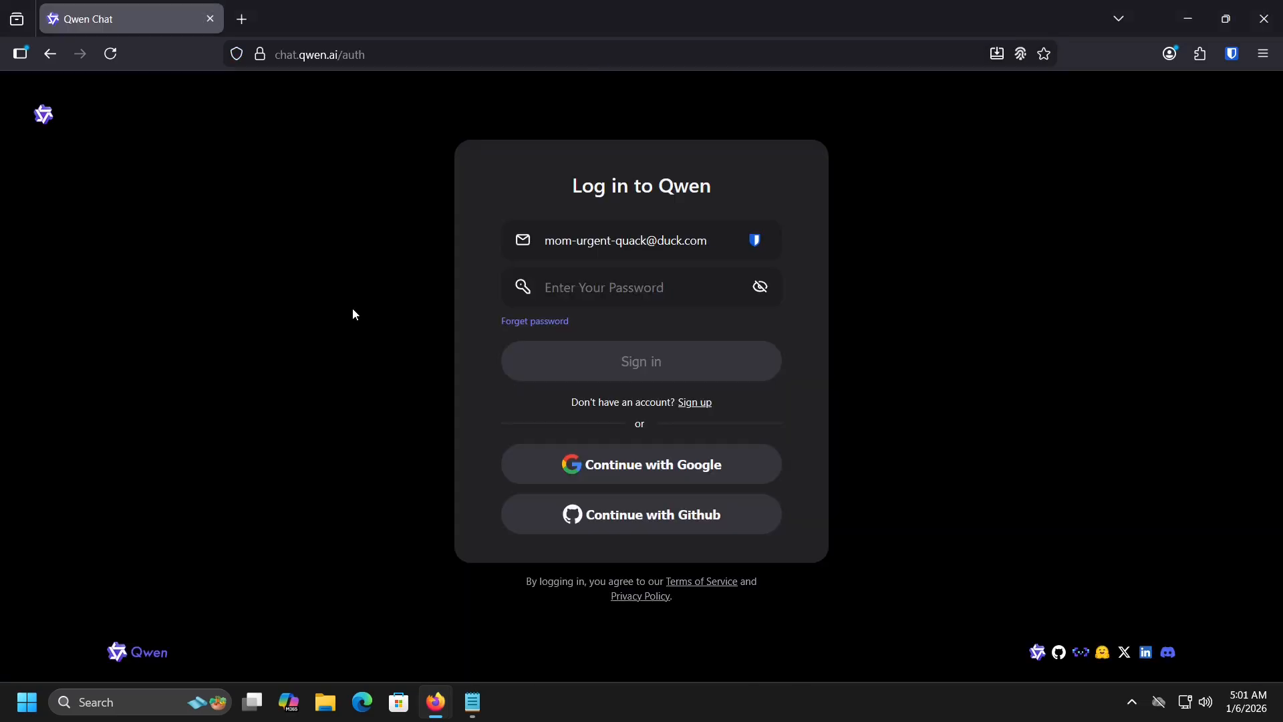
Step: Paste the Qwen password, sign in, and save the new Qwen login to Bitwarden
key("ctrl+v")
key("Return")
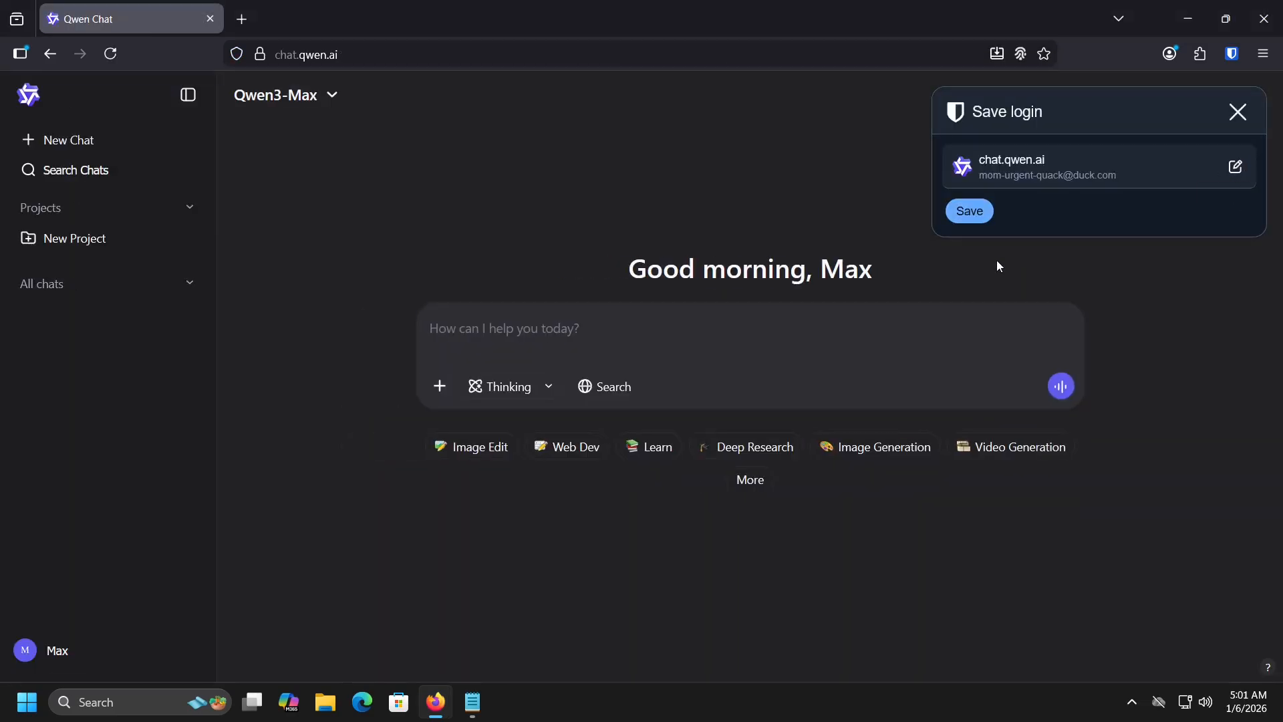
left_click(969, 211)
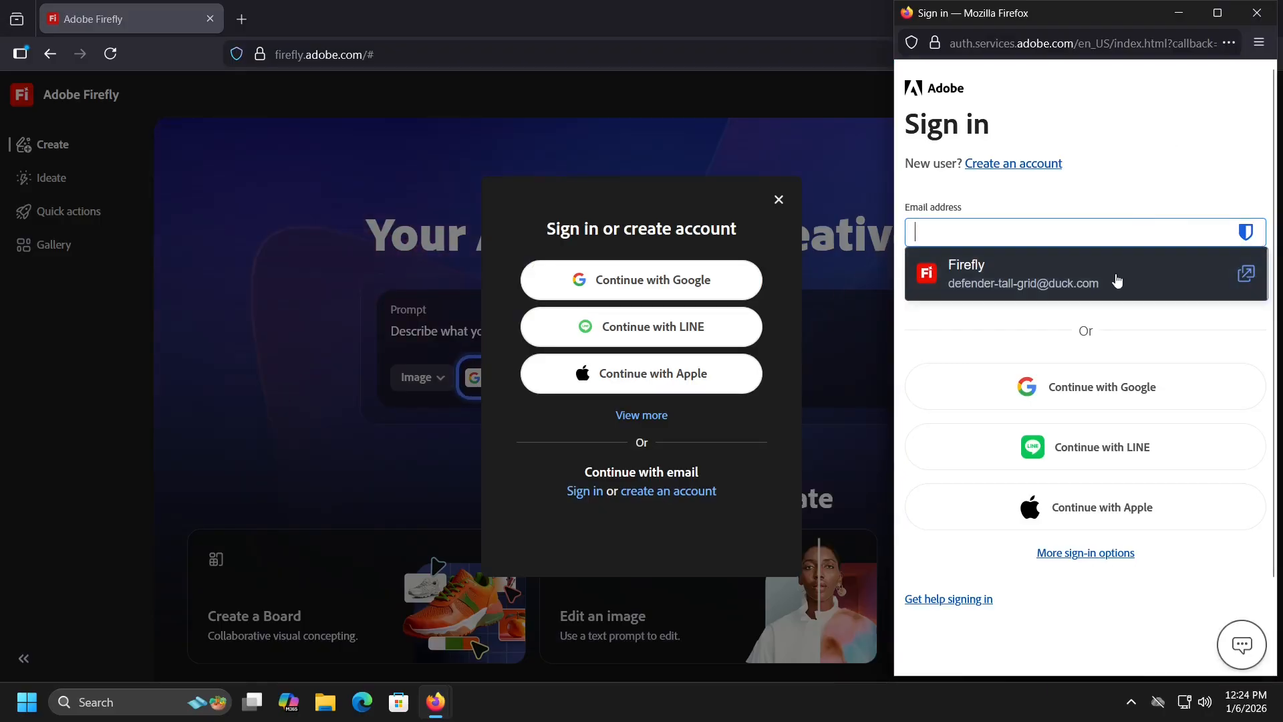
Step: Sign in to Adobe Firefly using the saved Firefly email and password suggestions
left_click(1116, 279)
key("Return")
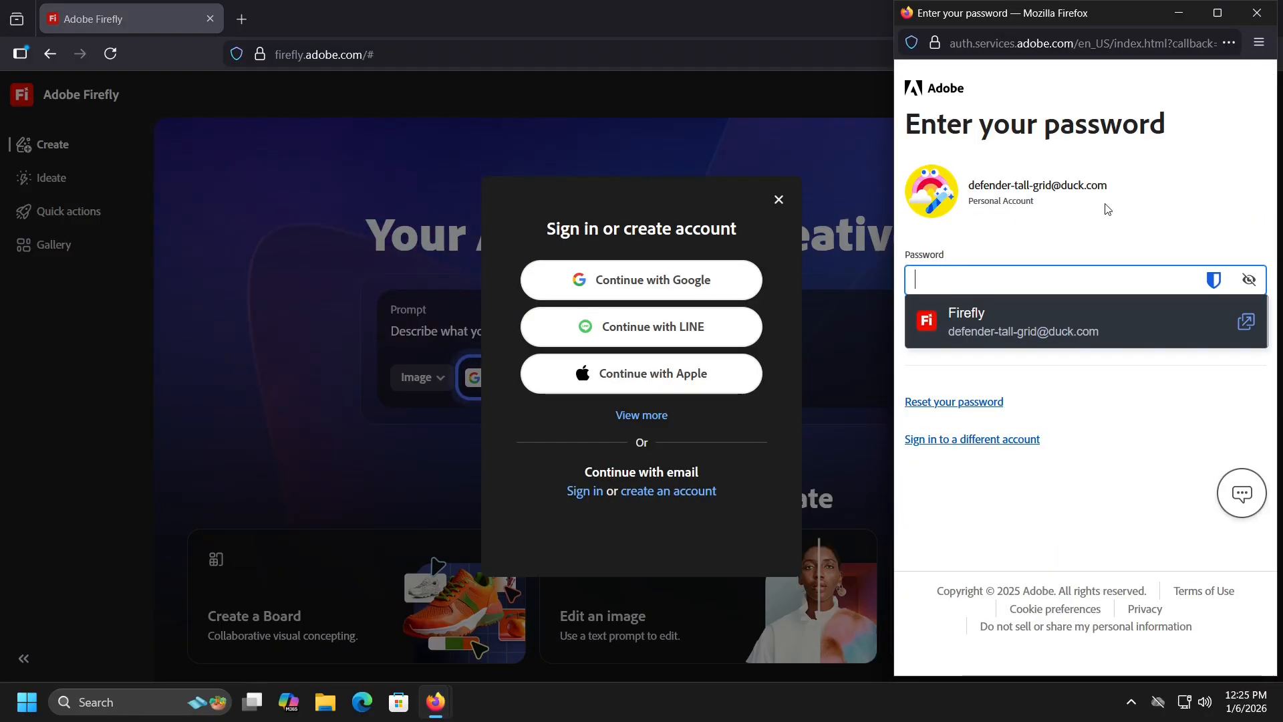
left_click(1177, 330)
left_click(1211, 339)
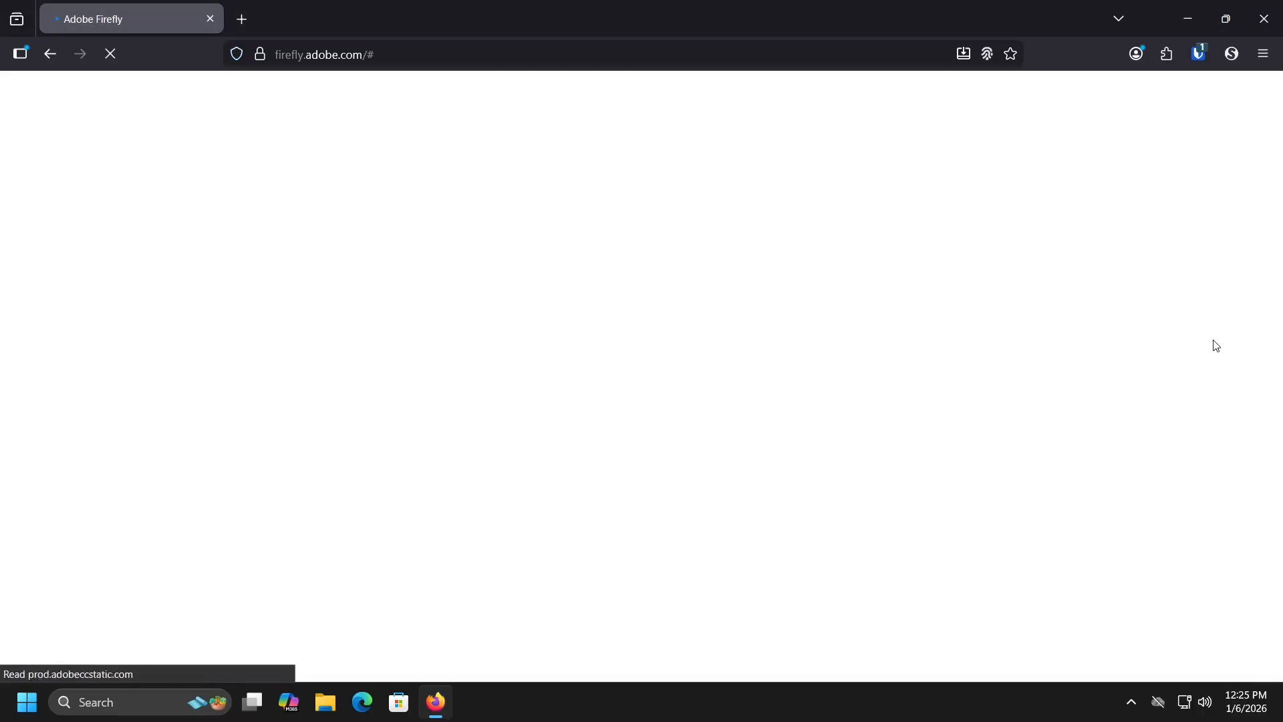